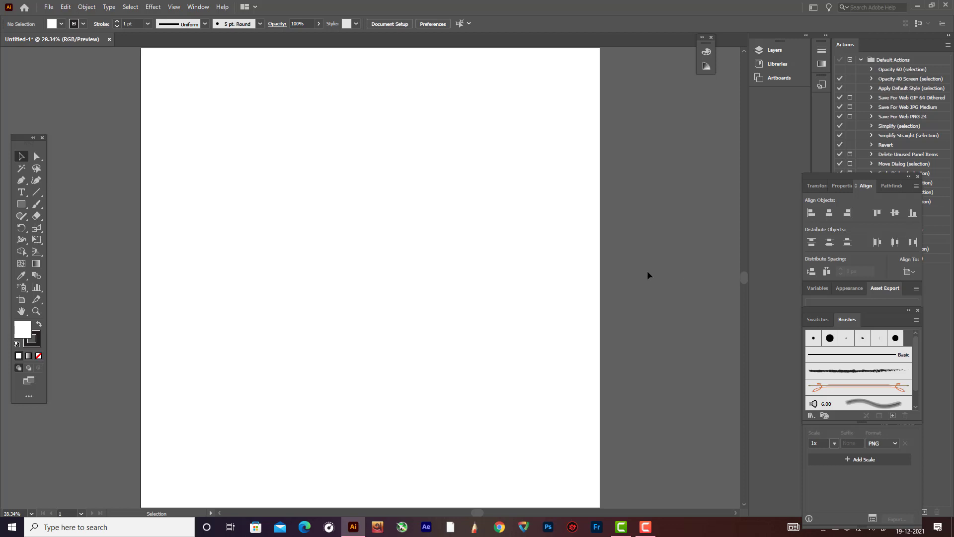
Scroll around the blank Untitled-1 artboard before drawing.
{"action": "scroll", "coordinate": [656, 291], "scroll_direction": "up", "scroll_amount": 1}
{"action": "scroll", "coordinate": [656, 296], "scroll_direction": "down", "scroll_amount": 1}
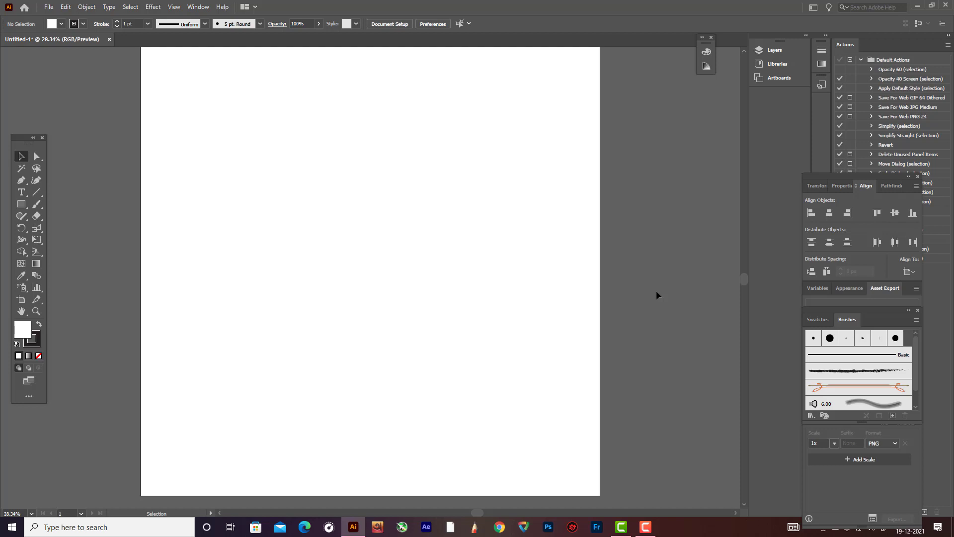
{"action": "scroll", "coordinate": [659, 292], "scroll_direction": "up", "scroll_amount": 1}
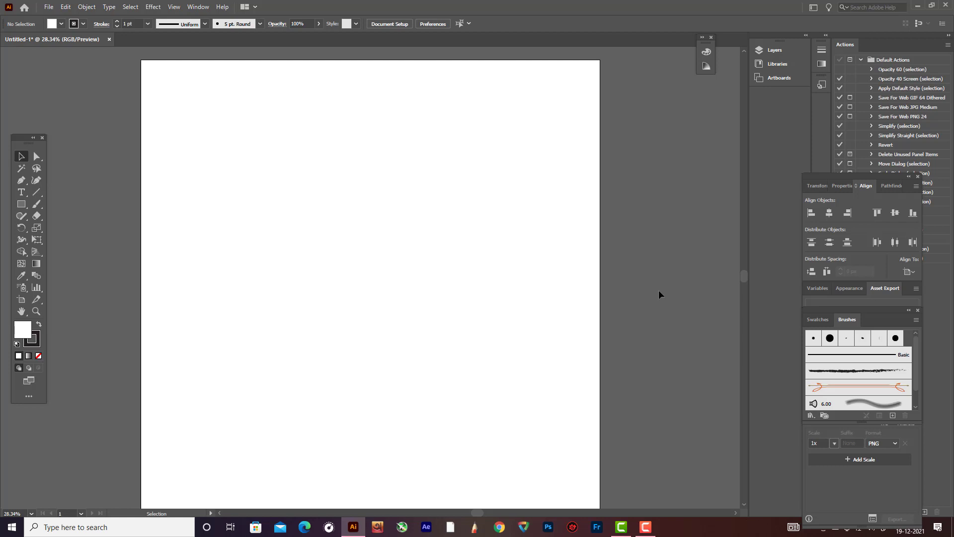
With no fill set, start the wing outline: first point, curved tip and curved top edge.
{"action": "left_click", "coordinate": [20, 182]}
{"action": "left_click", "coordinate": [37, 342]}
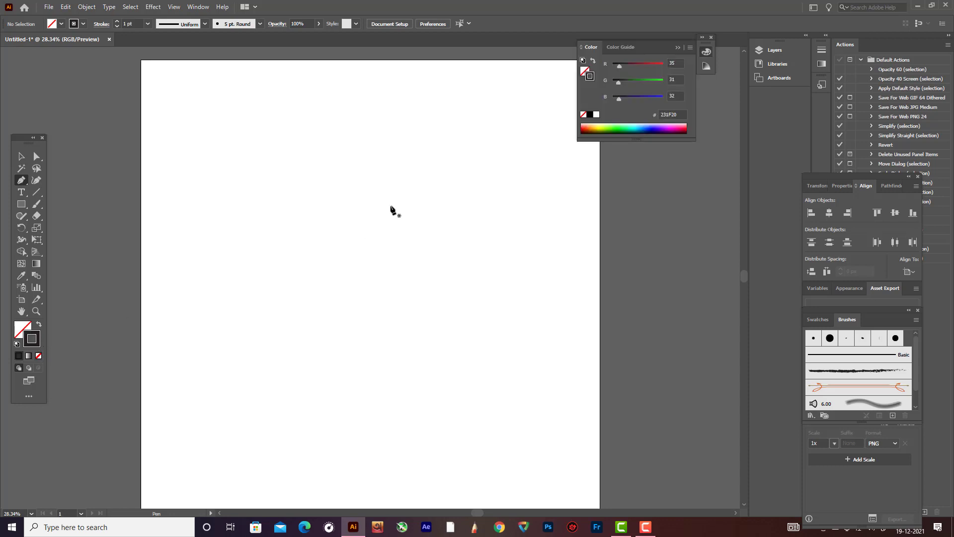
{"action": "left_click", "coordinate": [678, 48]}
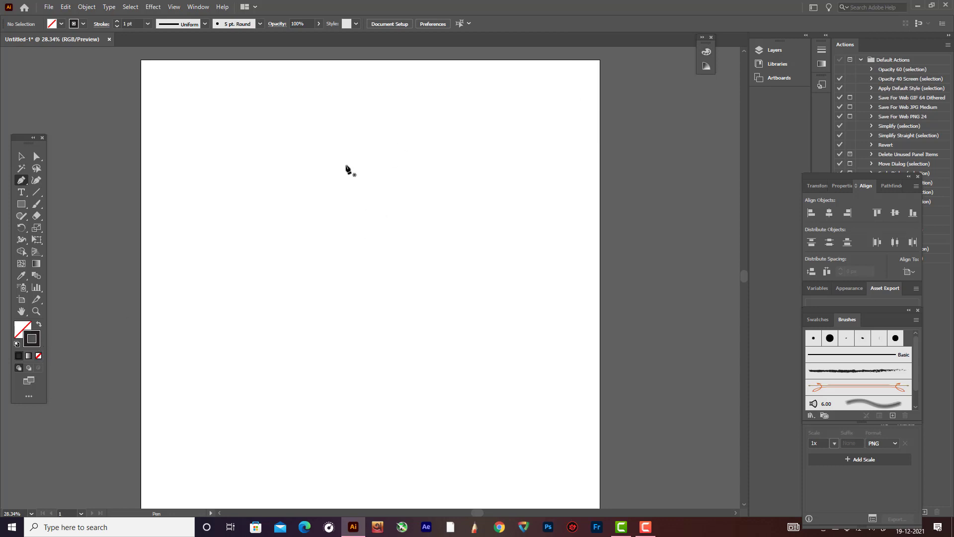
{"action": "left_click", "coordinate": [326, 205]}
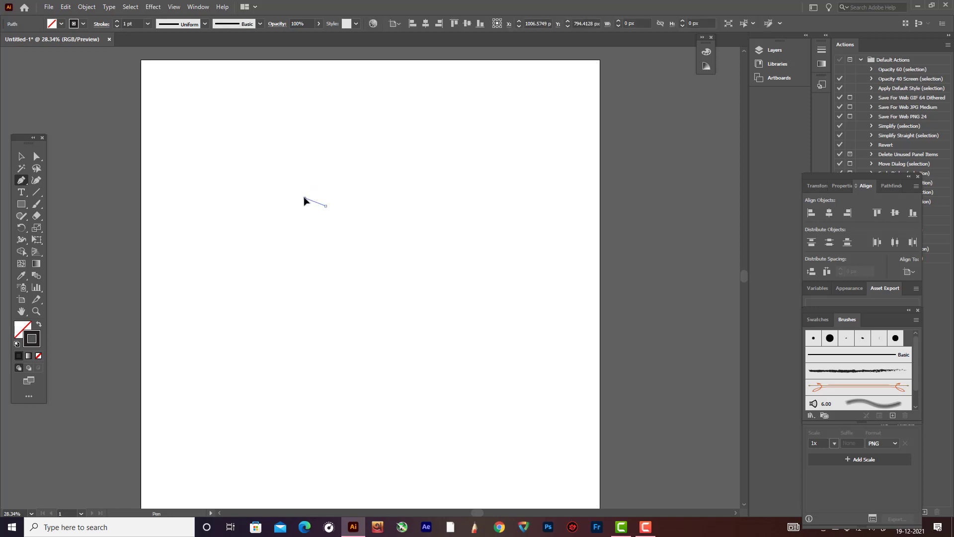
{"action": "left_click_drag", "start_coordinate": [304, 198], "coordinate": [310, 166]}
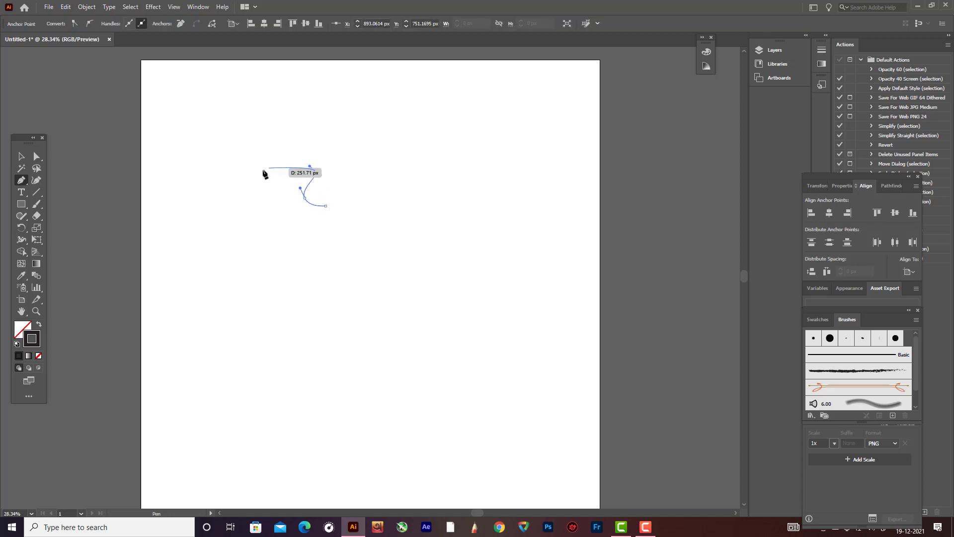
{"action": "left_click_drag", "start_coordinate": [250, 185], "coordinate": [226, 190]}
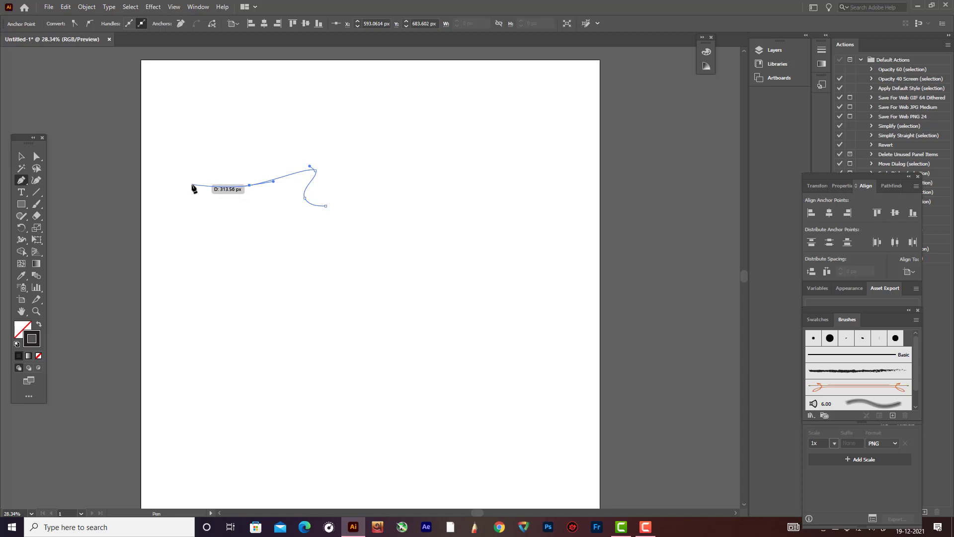
Add the scalloped lower edge, close the wing outline, and square its inner corner with Curvature.
{"action": "left_click", "coordinate": [193, 185]}
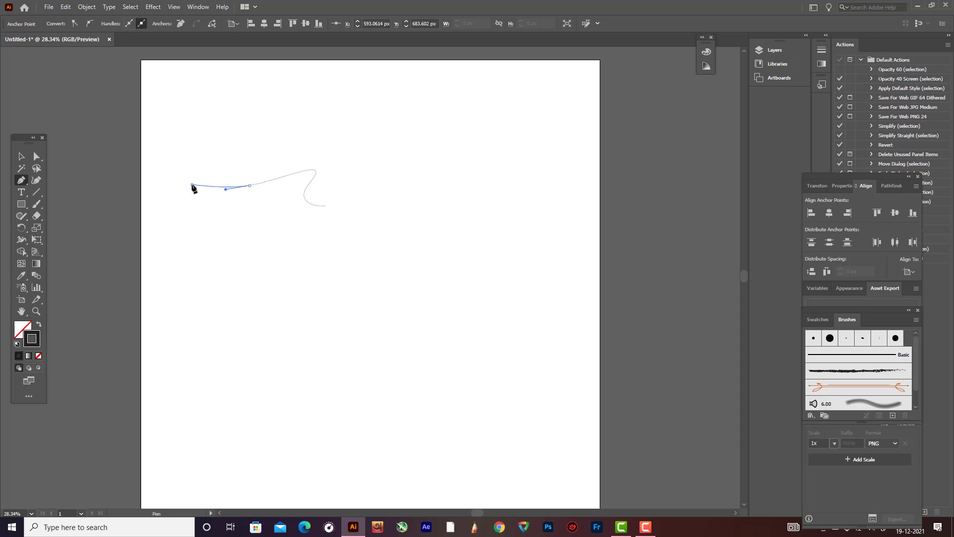
{"action": "left_click_drag", "start_coordinate": [208, 206], "coordinate": [307, 246]}
{"action": "key", "text": "Escape"}
{"action": "left_click", "coordinate": [208, 206]}
{"action": "left_click", "coordinate": [227, 226]}
{"action": "left_click", "coordinate": [278, 232]}
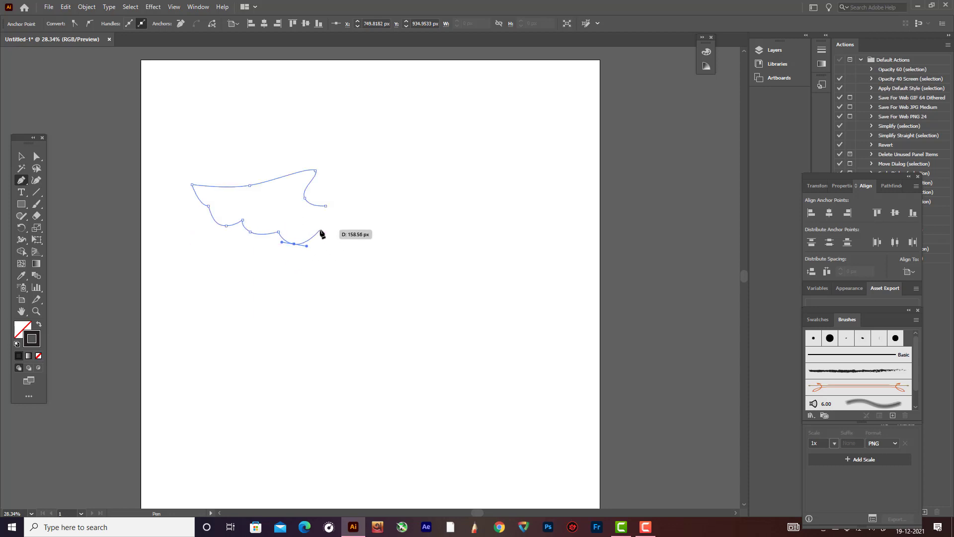
{"action": "left_click", "coordinate": [316, 235]}
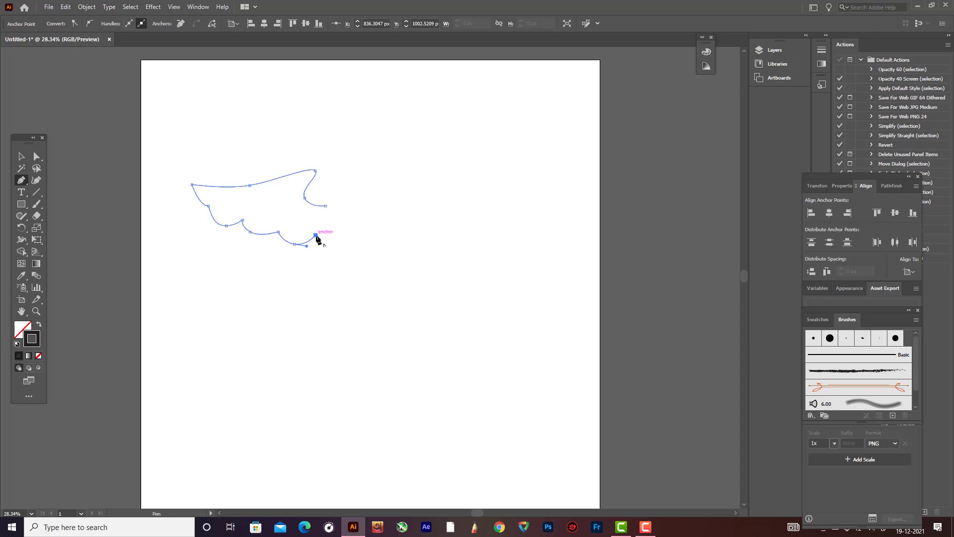
{"action": "left_click_drag", "start_coordinate": [326, 250], "coordinate": [340, 255]}
{"action": "left_click", "coordinate": [338, 251]}
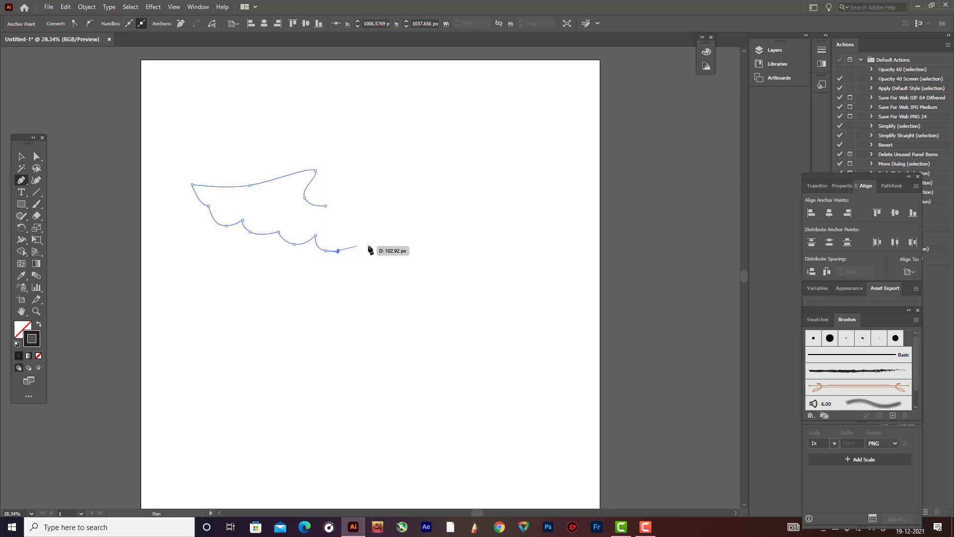
{"action": "left_click", "coordinate": [327, 206]}
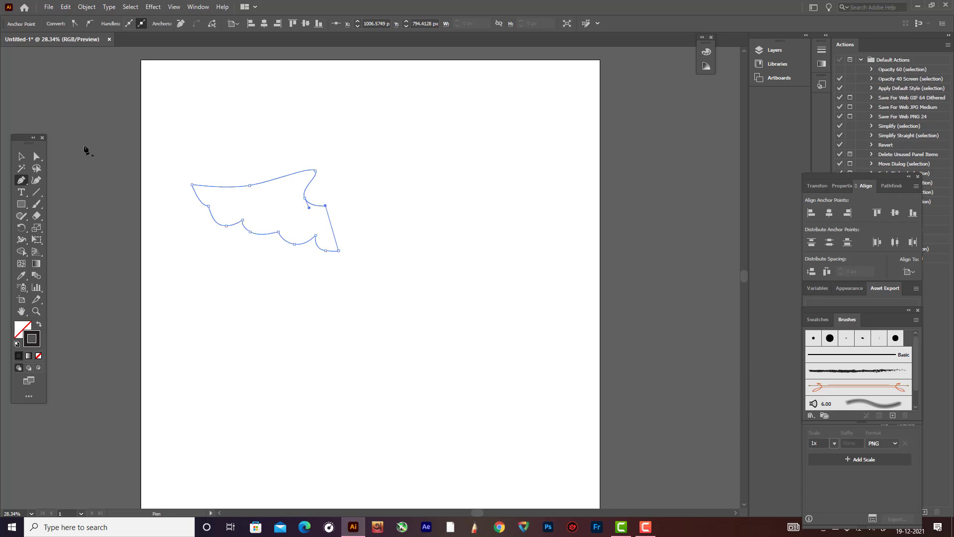
{"action": "left_click", "coordinate": [36, 180]}
{"action": "left_click_drag", "start_coordinate": [327, 206], "coordinate": [338, 209]}
Fill the wing shape solid black by swapping fill and stroke.
{"action": "left_click", "coordinate": [38, 326]}
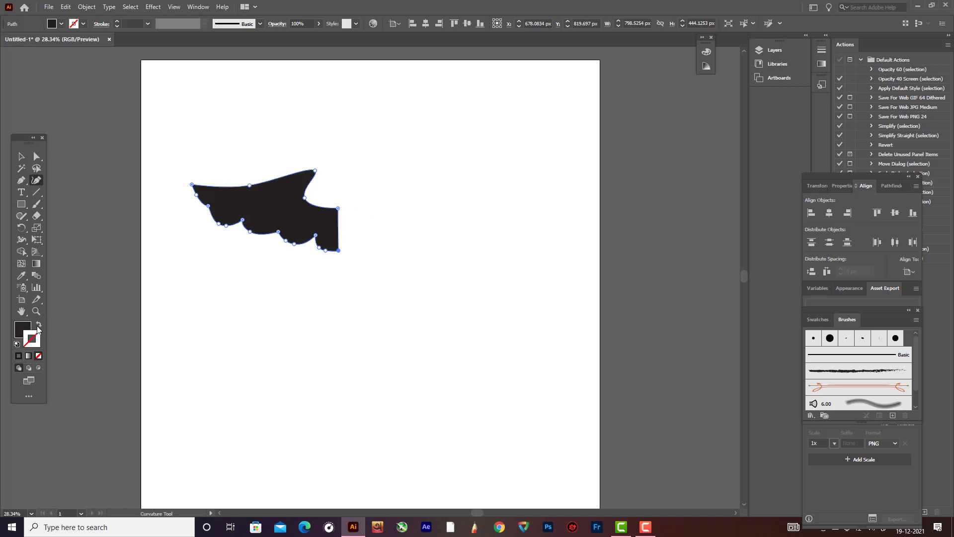
{"action": "left_click", "coordinate": [21, 157]}
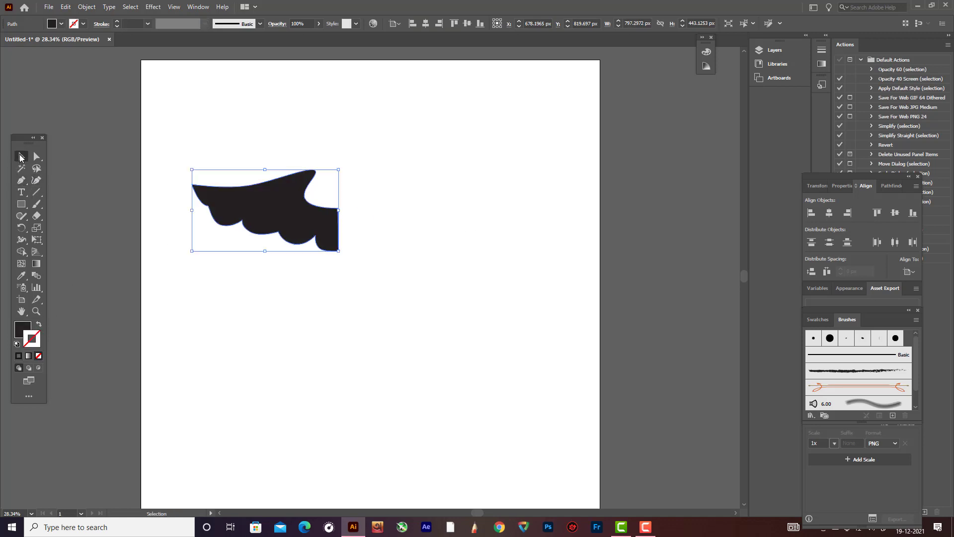
{"action": "left_click", "coordinate": [468, 163]}
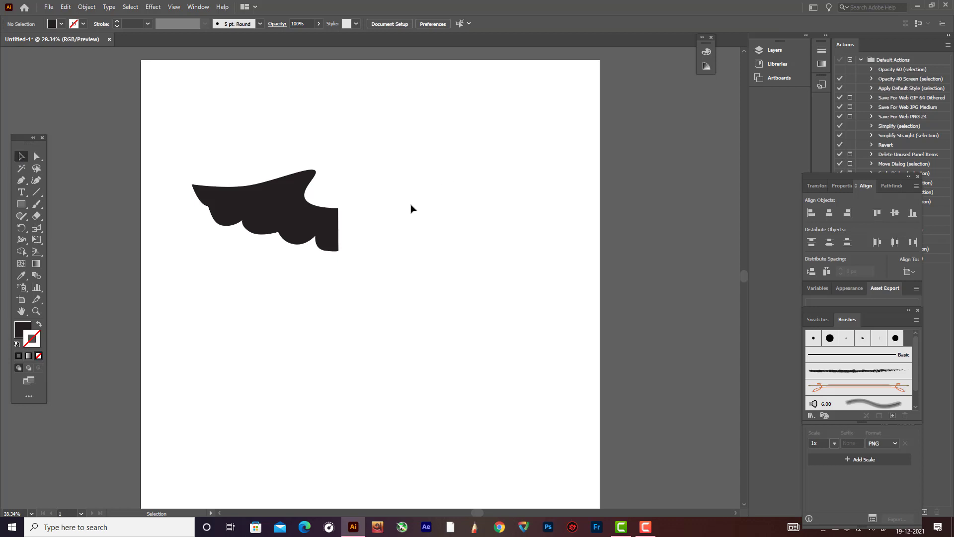
{"action": "left_click", "coordinate": [298, 224]}
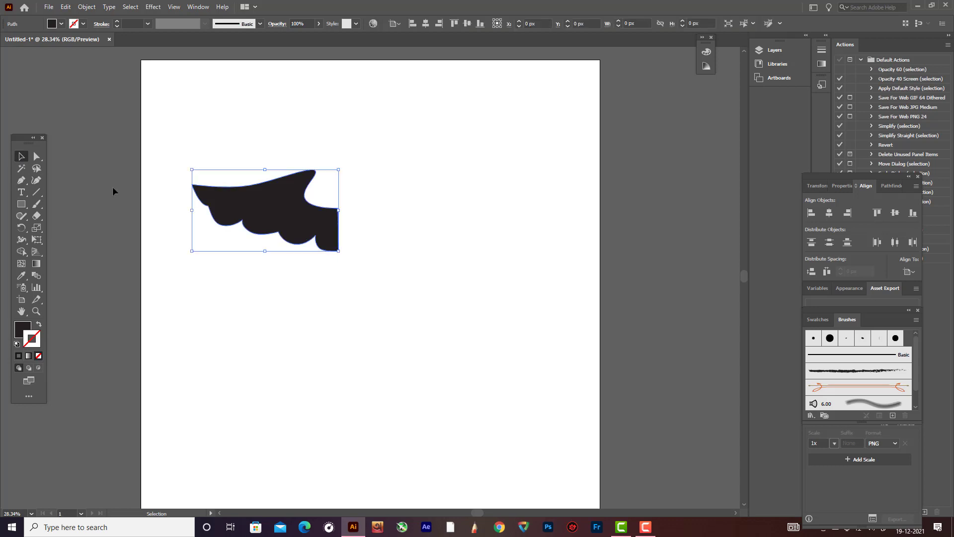
{"action": "left_click", "coordinate": [36, 180]}
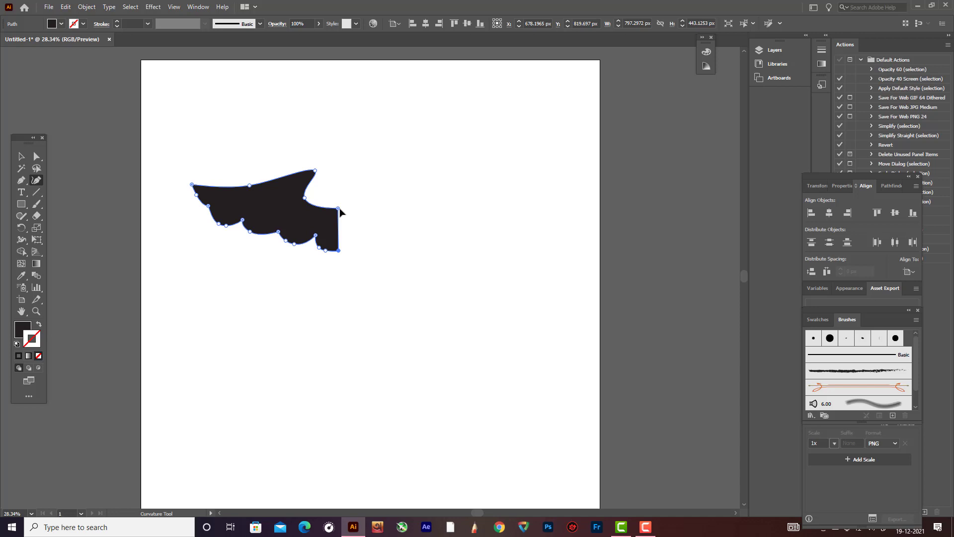
Clear the stray point and set new pen paths to black stroke, no fill.
{"action": "left_click", "coordinate": [348, 140]}
{"action": "left_click", "coordinate": [17, 159]}
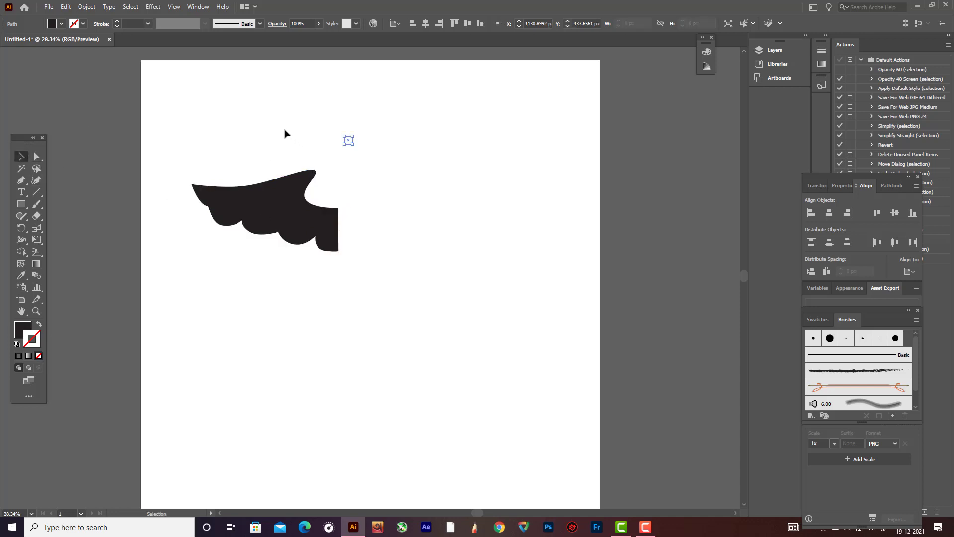
{"action": "left_click", "coordinate": [285, 133]}
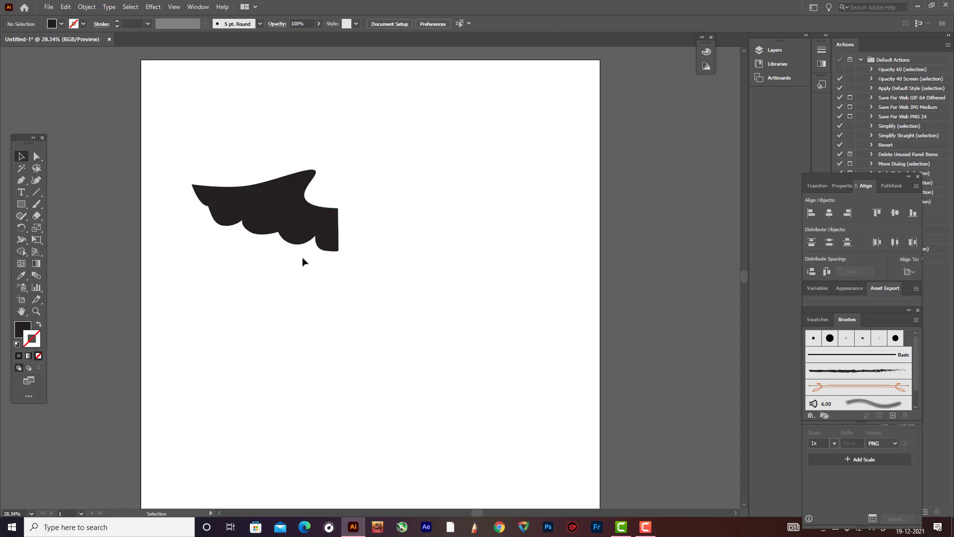
{"action": "scroll", "coordinate": [302, 267], "scroll_direction": "down", "scroll_amount": 1}
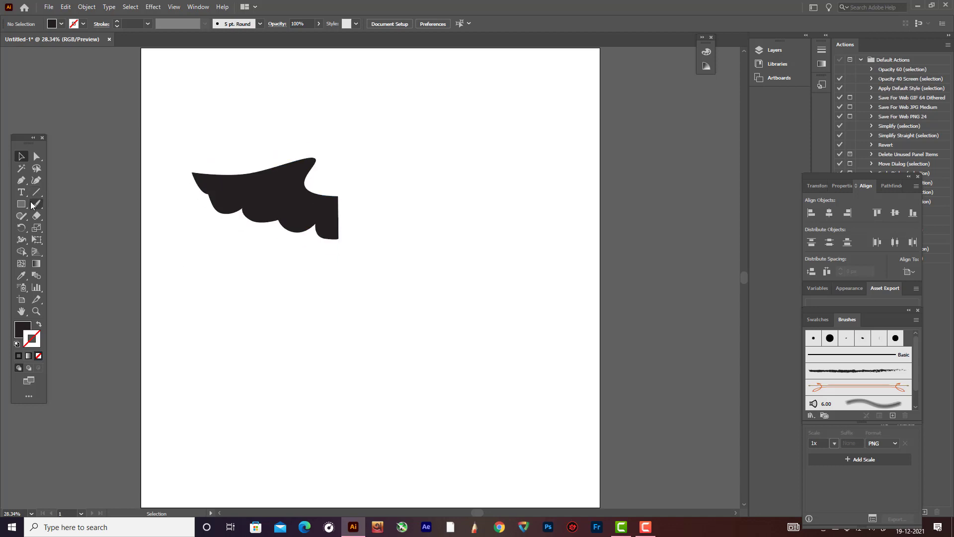
{"action": "left_click", "coordinate": [22, 180]}
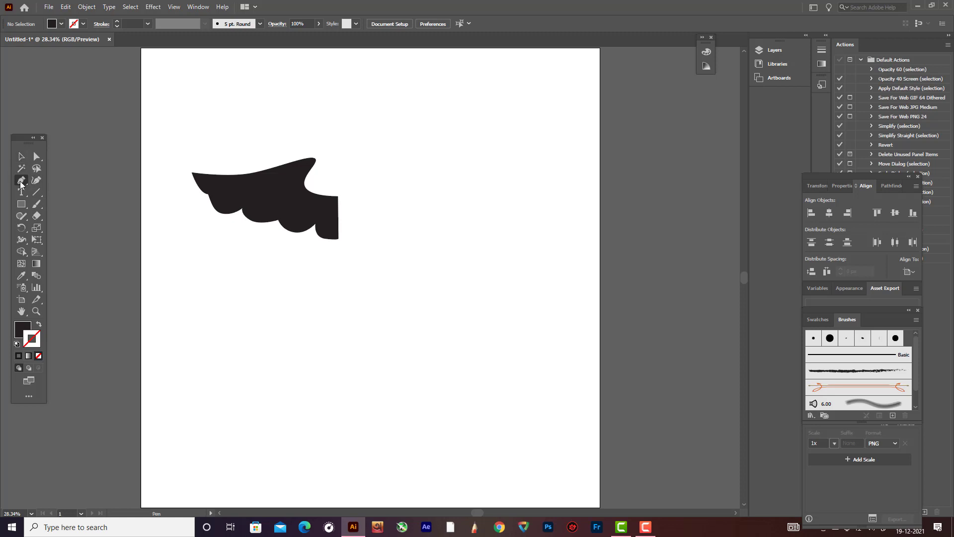
{"action": "left_click", "coordinate": [39, 324]}
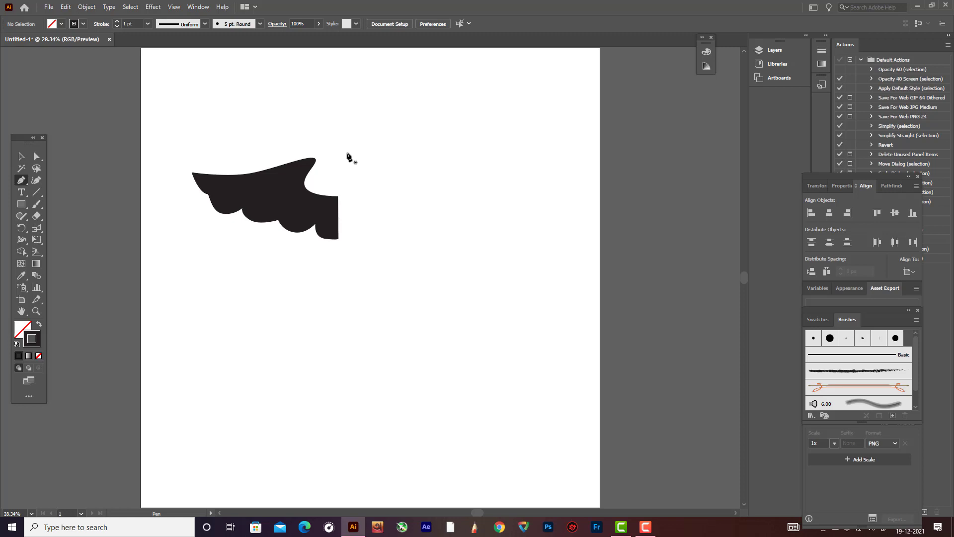
Draw a straight vertical staff line beside the wing.
{"action": "left_click", "coordinate": [347, 153]}
{"action": "scroll", "coordinate": [347, 233], "scroll_direction": "down", "scroll_amount": 2}
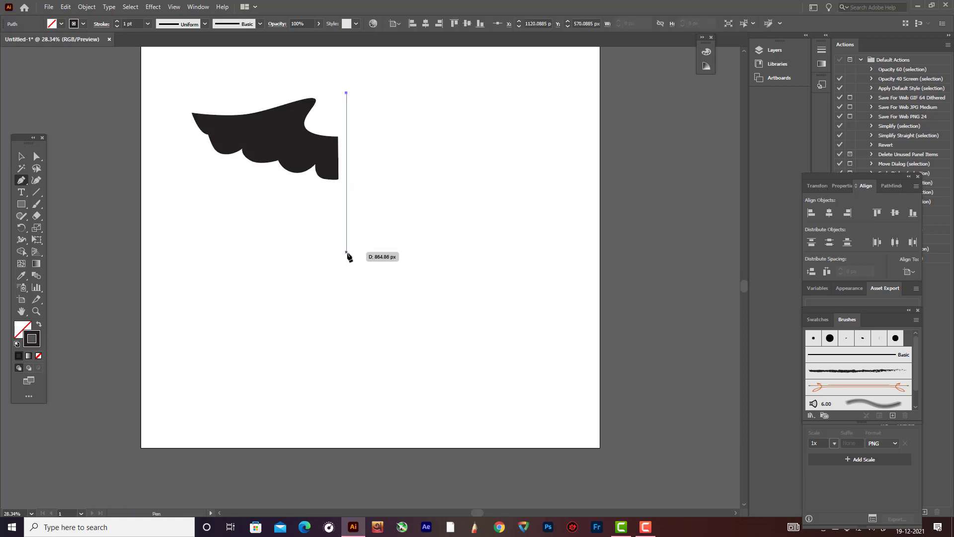
{"action": "left_click", "coordinate": [347, 280]}
{"action": "left_click", "coordinate": [36, 179]}
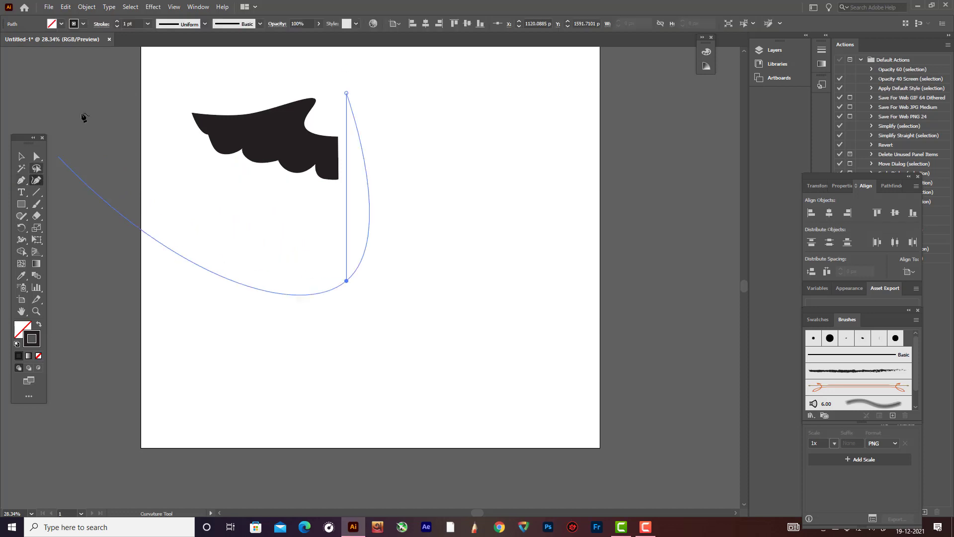
Set the staff stroke to 53 pt and taper it to a point at the bottom.
{"action": "left_click", "coordinate": [128, 23]}
{"action": "scroll", "coordinate": [129, 24], "scroll_direction": "up", "scroll_amount": 20}
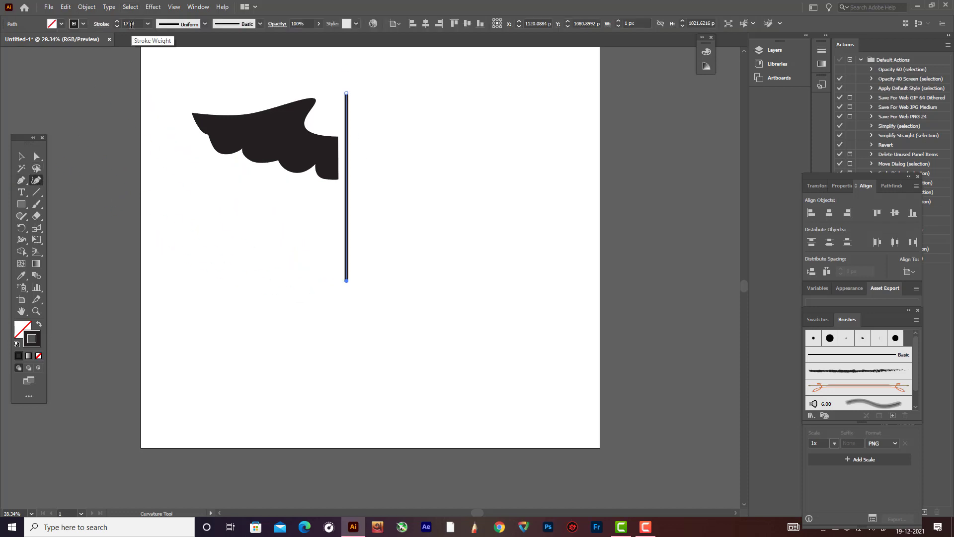
{"action": "scroll", "coordinate": [130, 24], "scroll_direction": "up", "scroll_amount": 20}
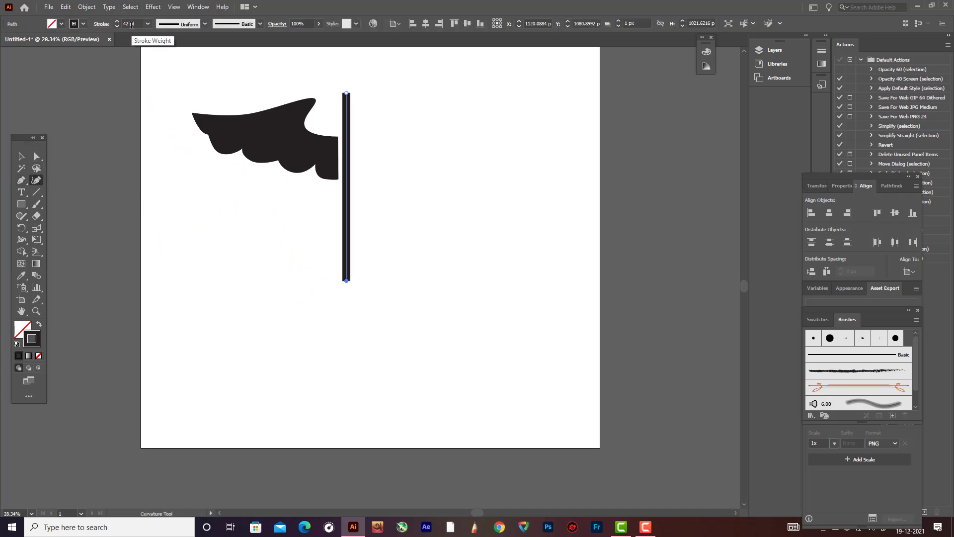
{"action": "scroll", "coordinate": [131, 24], "scroll_direction": "up", "scroll_amount": 1}
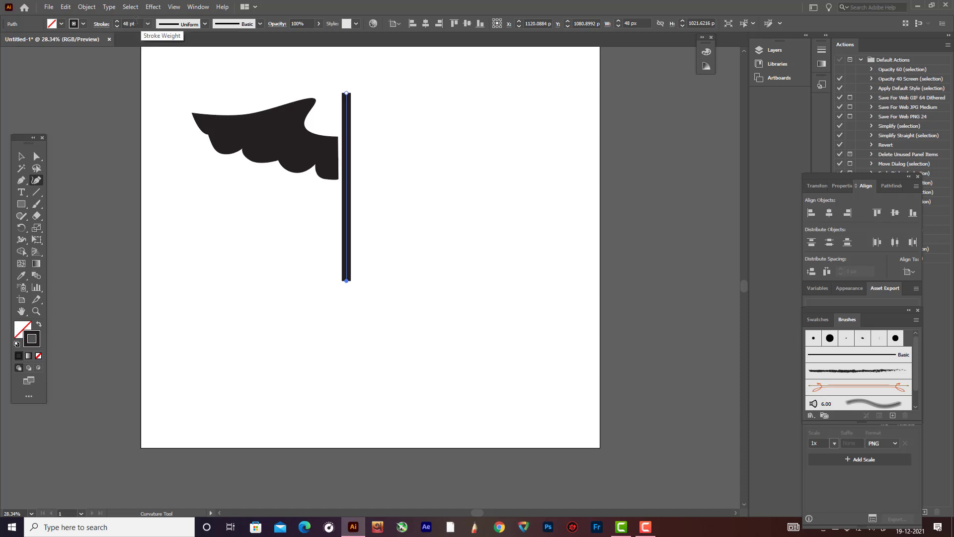
{"action": "scroll", "coordinate": [134, 21], "scroll_direction": "up", "scroll_amount": 5}
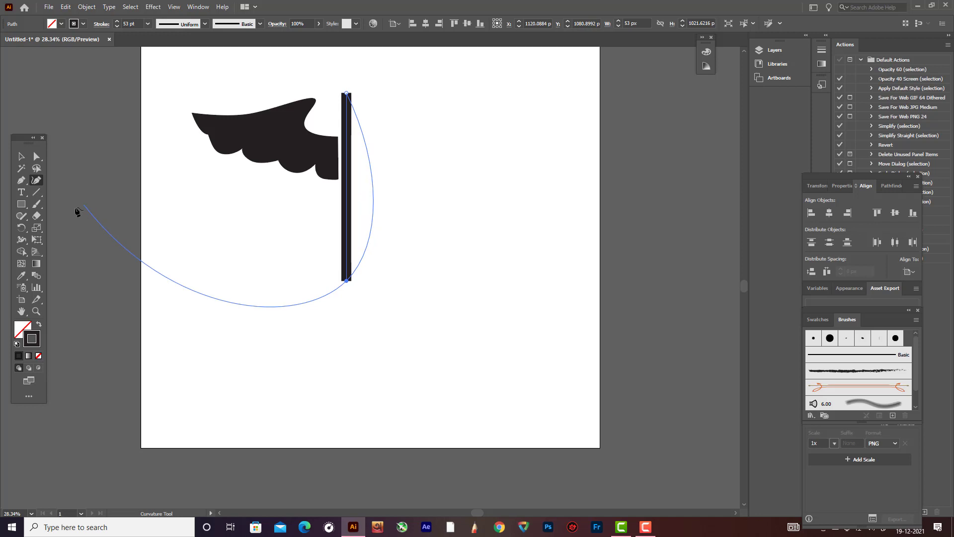
{"action": "key", "text": "shift+w"}
{"action": "left_click_drag", "start_coordinate": [347, 279], "coordinate": [346, 281]}
Move the tapered staff so its wide top is level with the wing's top.
{"action": "left_click", "coordinate": [22, 157]}
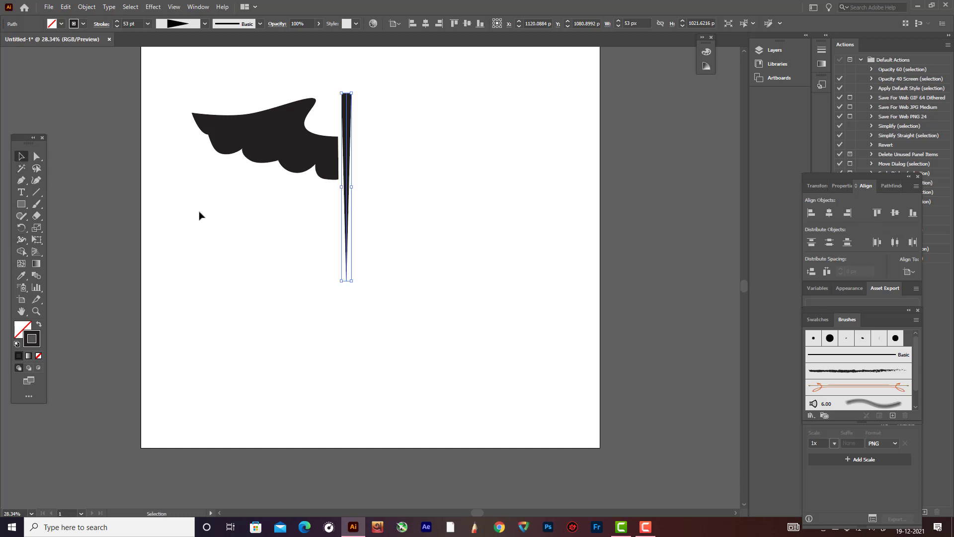
{"action": "left_click", "coordinate": [199, 214]}
{"action": "left_click_drag", "start_coordinate": [348, 188], "coordinate": [351, 192]}
{"action": "left_click", "coordinate": [380, 187]}
Draw a small circle, about 91.89 px across, just above the staff's top.
{"action": "scroll", "coordinate": [381, 187], "scroll_direction": "up", "scroll_amount": 2}
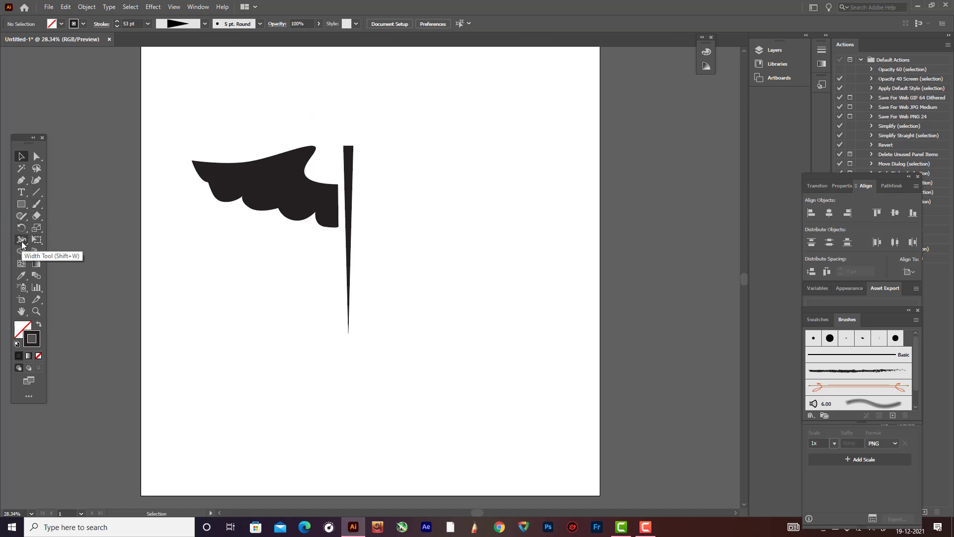
{"action": "left_click_drag", "start_coordinate": [22, 203], "coordinate": [79, 229]}
{"action": "left_click_drag", "start_coordinate": [351, 119], "coordinate": [360, 127]}
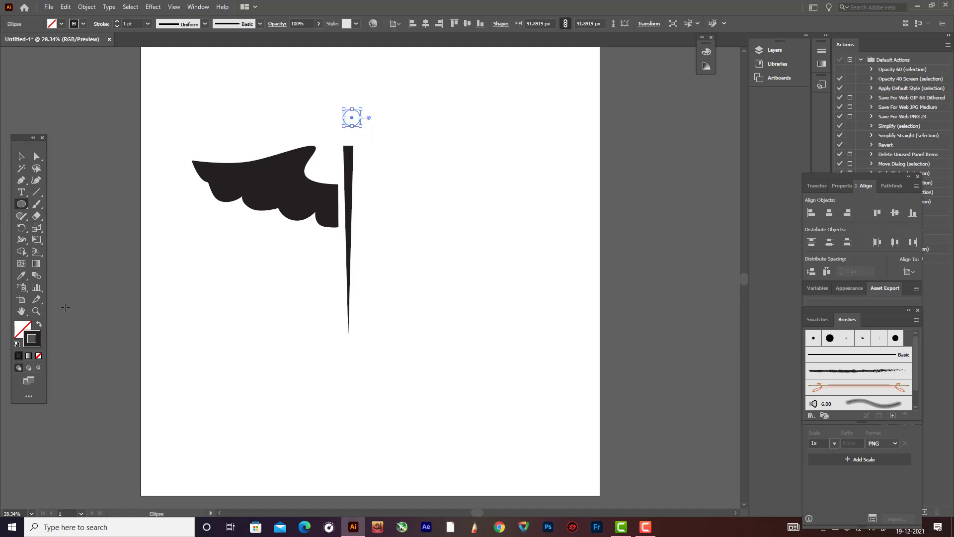
Make the circle solid black, move it onto the staff top, and select it with the staff.
{"action": "left_click", "coordinate": [39, 324]}
{"action": "left_click", "coordinate": [21, 156]}
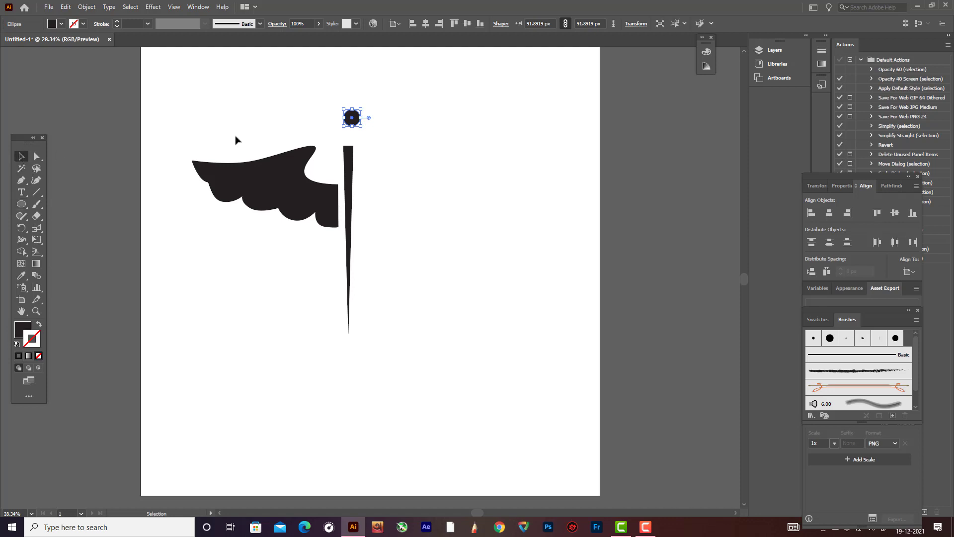
{"action": "left_click", "coordinate": [368, 126]}
{"action": "left_click_drag", "start_coordinate": [356, 120], "coordinate": [351, 151]}
{"action": "left_click", "coordinate": [351, 159], "text": "shift"}
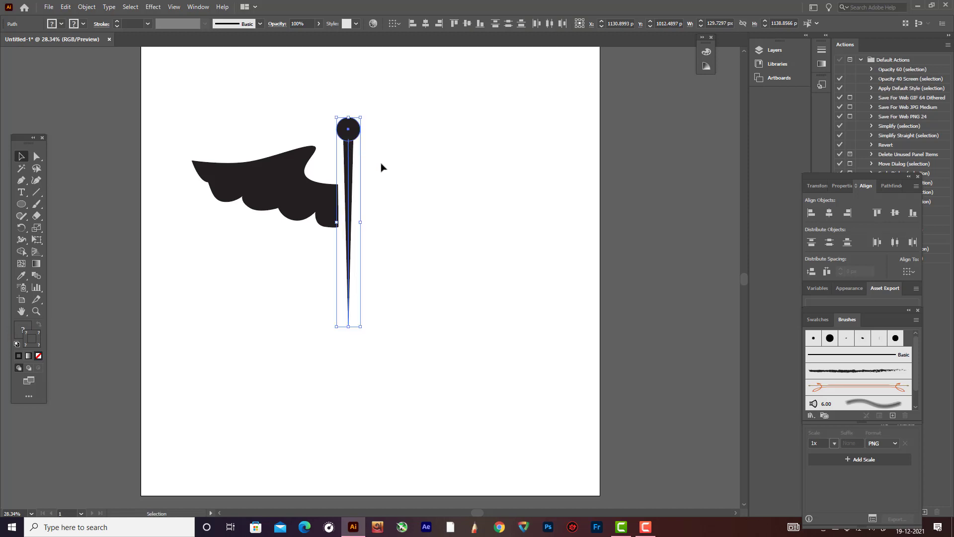
Raise the wing up level with the black ball.
{"action": "left_click", "coordinate": [382, 164]}
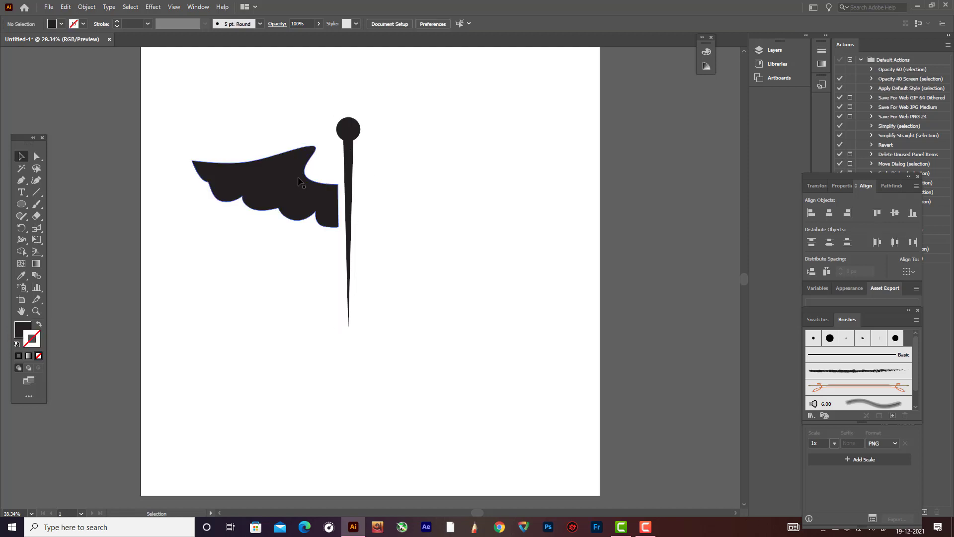
{"action": "left_click_drag", "start_coordinate": [302, 191], "coordinate": [303, 168]}
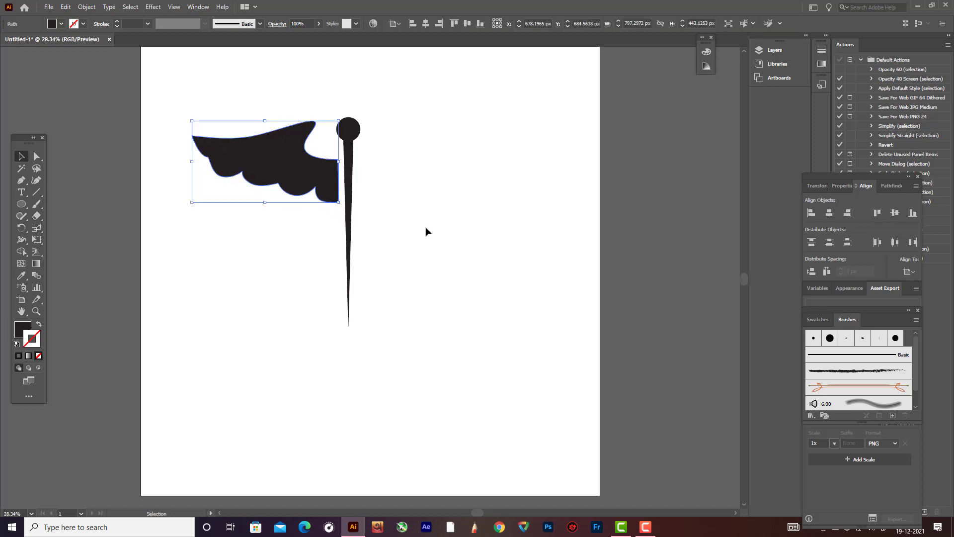
{"action": "left_click", "coordinate": [373, 262]}
Stretch the staff longer downward, then switch to the Paintbrush at 1 pt uniform width.
{"action": "left_click", "coordinate": [350, 267]}
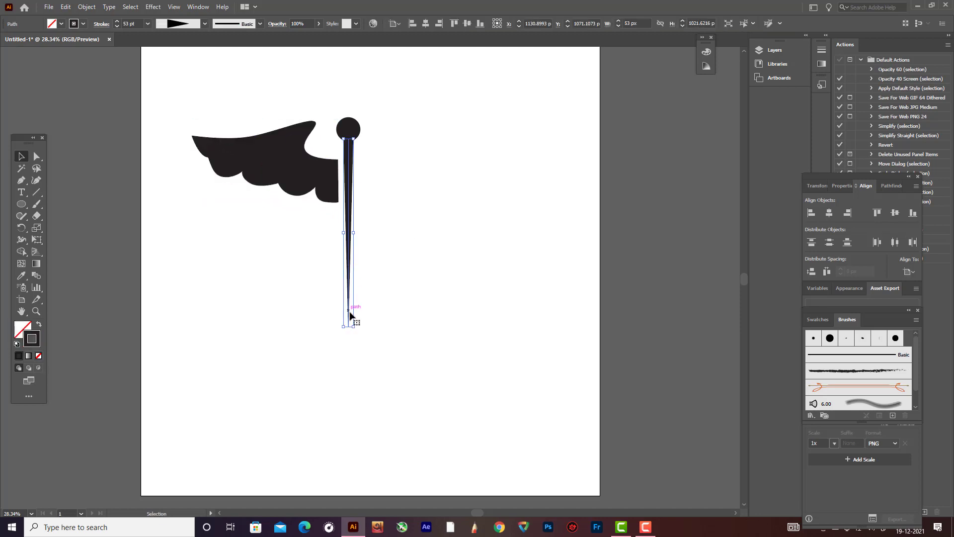
{"action": "scroll", "coordinate": [348, 298], "scroll_direction": "down", "scroll_amount": 2}
{"action": "left_click_drag", "start_coordinate": [344, 267], "coordinate": [347, 323]}
{"action": "left_click", "coordinate": [381, 298]}
{"action": "scroll", "coordinate": [382, 299], "scroll_direction": "up", "scroll_amount": 1}
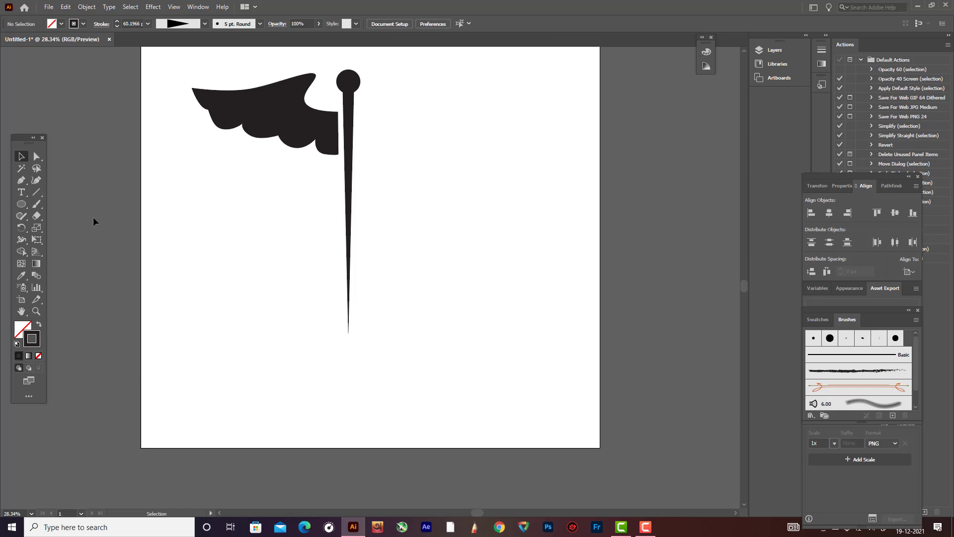
{"action": "left_click", "coordinate": [22, 181]}
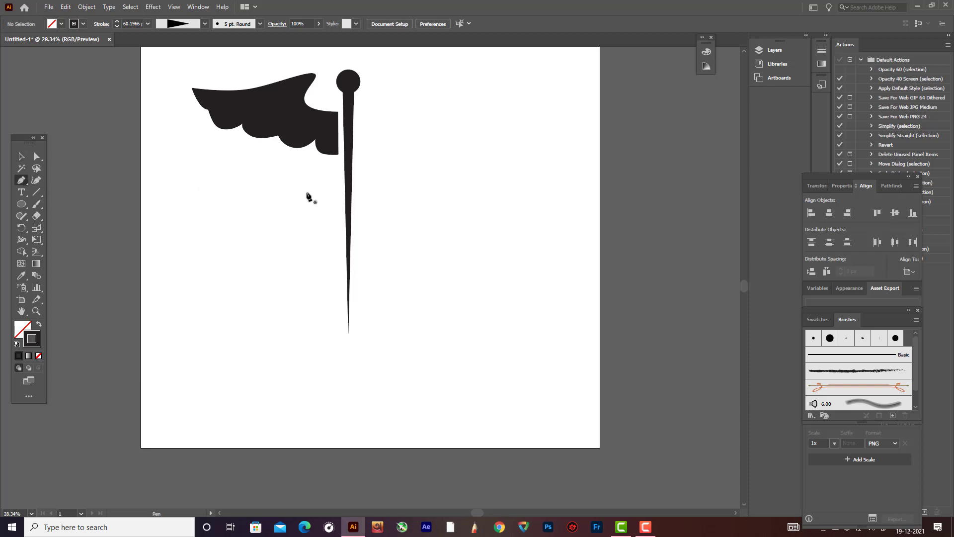
{"action": "left_click", "coordinate": [36, 205]}
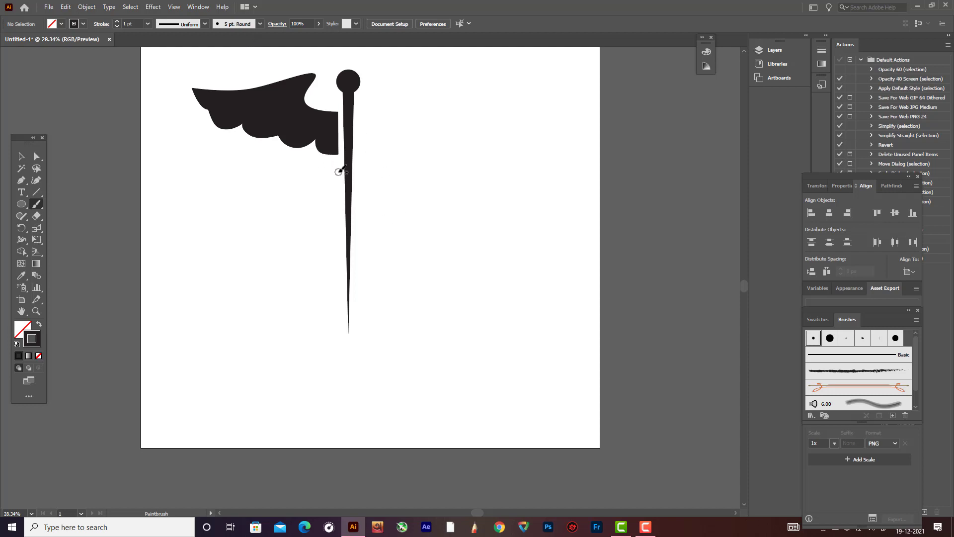
Brush a wavy S-shaped snake down across the staff, redrawing until it ends in a curled tail.
{"action": "mouse_move", "coordinate": [340, 171]}
{"action": "left_mouse_down"}
{"action": "mouse_move", "coordinate": [328, 206]}
{"action": "mouse_move", "coordinate": [354, 211]}
{"action": "mouse_move", "coordinate": [370, 250]}
{"action": "left_mouse_up"}
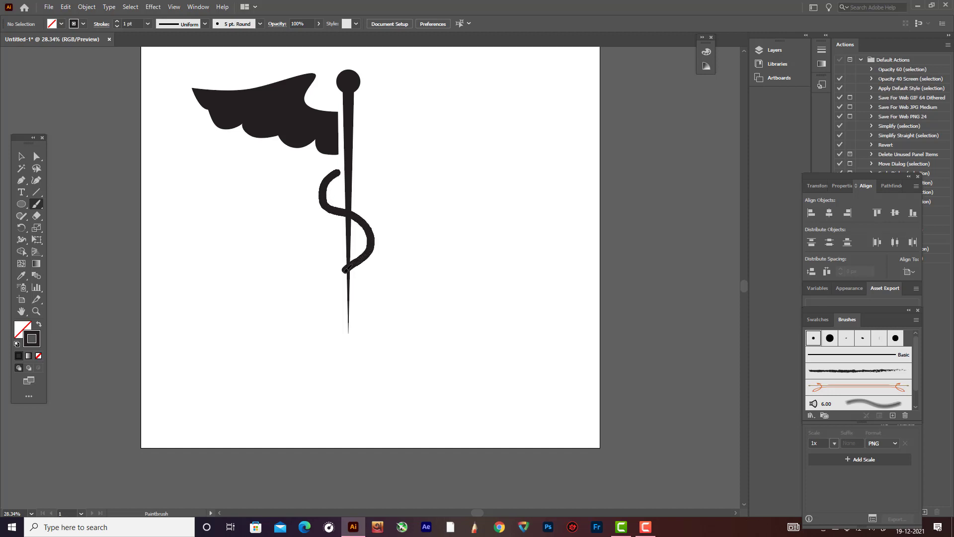
{"action": "mouse_move", "coordinate": [334, 279]}
{"action": "left_mouse_down"}
{"action": "mouse_move", "coordinate": [330, 288]}
{"action": "mouse_move", "coordinate": [367, 306]}
{"action": "mouse_move", "coordinate": [369, 321]}
{"action": "mouse_move", "coordinate": [340, 340]}
{"action": "mouse_move", "coordinate": [368, 365]}
{"action": "mouse_move", "coordinate": [358, 397]}
{"action": "mouse_move", "coordinate": [370, 406]}
{"action": "mouse_move", "coordinate": [340, 426]}
{"action": "left_mouse_up"}
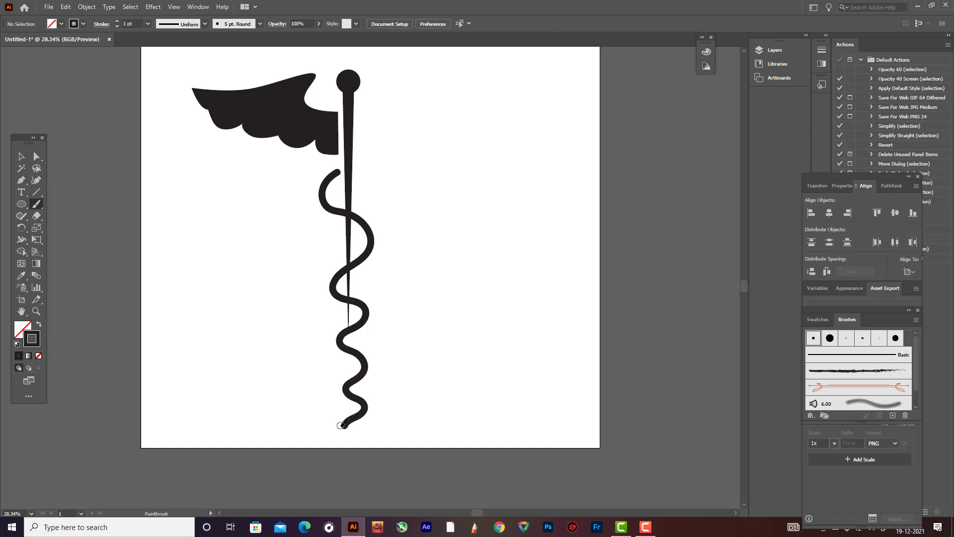
{"action": "key", "text": "ctrl+z"}
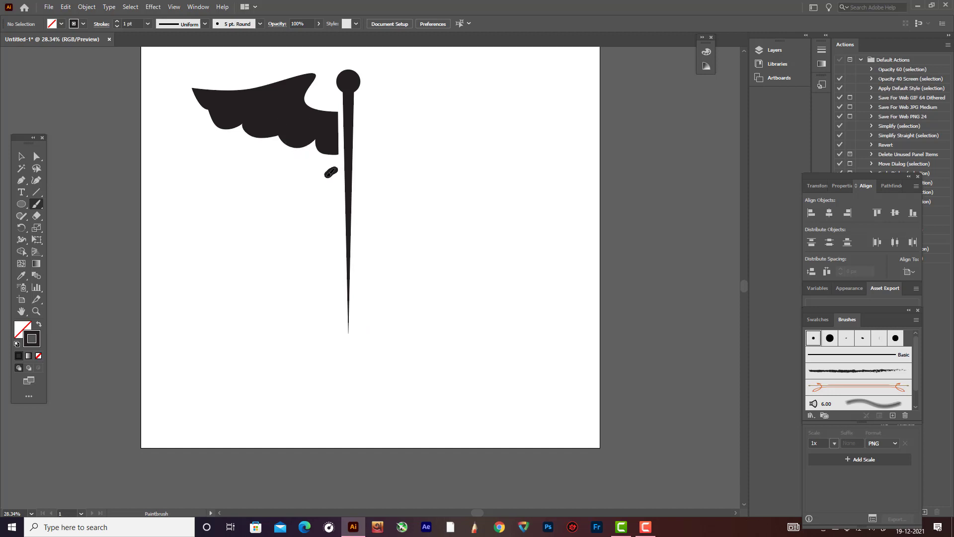
{"action": "mouse_move", "coordinate": [332, 201]}
{"action": "left_mouse_down"}
{"action": "mouse_move", "coordinate": [369, 224]}
{"action": "mouse_move", "coordinate": [366, 250]}
{"action": "left_mouse_up"}
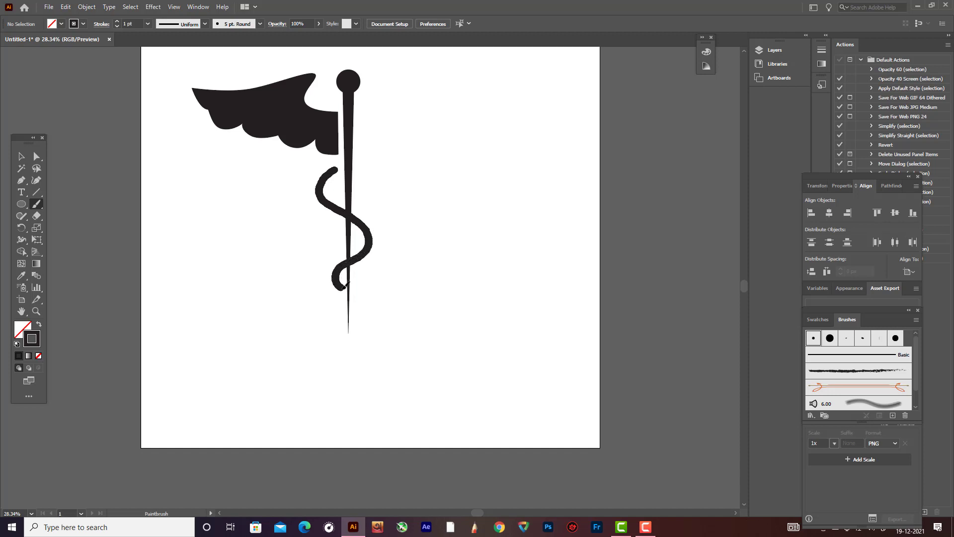
{"action": "left_click_drag", "start_coordinate": [345, 286], "coordinate": [362, 291]}
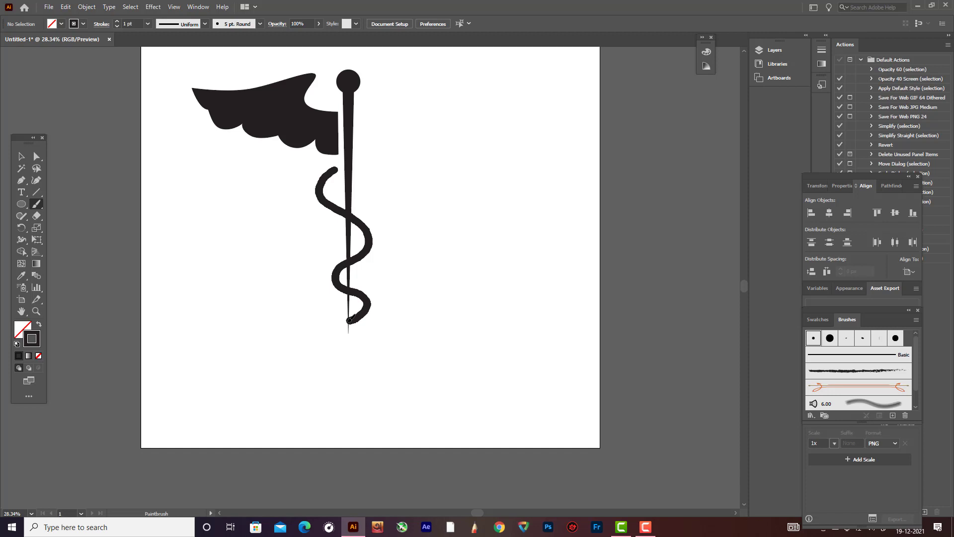
{"action": "mouse_move", "coordinate": [338, 326]}
{"action": "left_mouse_down"}
{"action": "mouse_move", "coordinate": [339, 342]}
{"action": "mouse_move", "coordinate": [361, 342]}
{"action": "mouse_move", "coordinate": [366, 354]}
{"action": "left_mouse_up"}
{"action": "key", "text": "ctrl+z"}
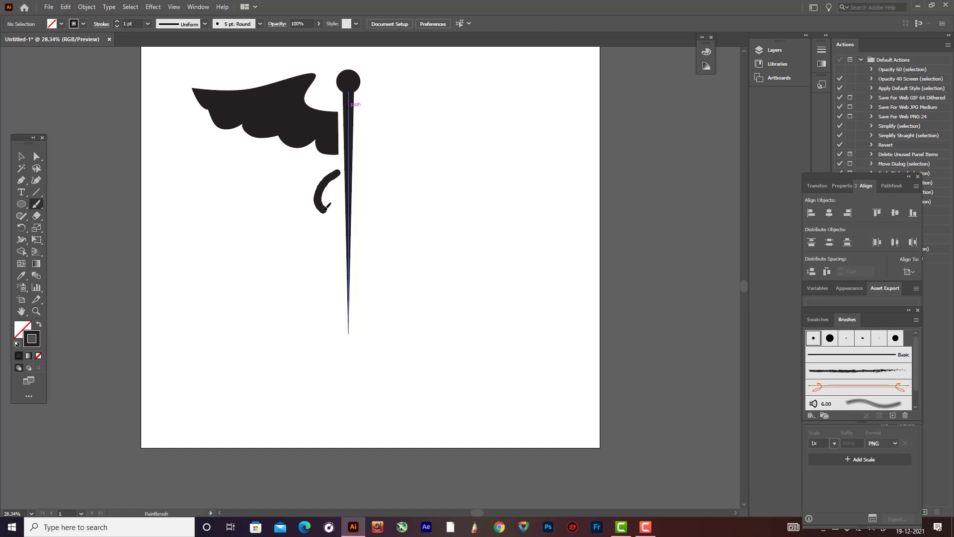
{"action": "left_click_drag", "start_coordinate": [326, 211], "coordinate": [355, 214]}
{"action": "key", "text": "ctrl+z"}
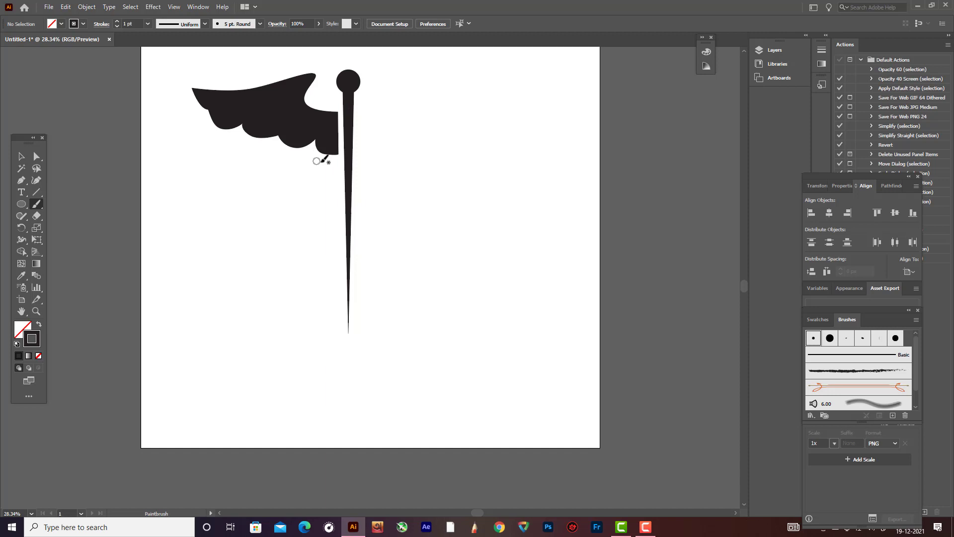
{"action": "mouse_move", "coordinate": [337, 169]}
{"action": "left_mouse_down"}
{"action": "mouse_move", "coordinate": [325, 174]}
{"action": "mouse_move", "coordinate": [334, 210]}
{"action": "mouse_move", "coordinate": [373, 229]}
{"action": "left_mouse_up"}
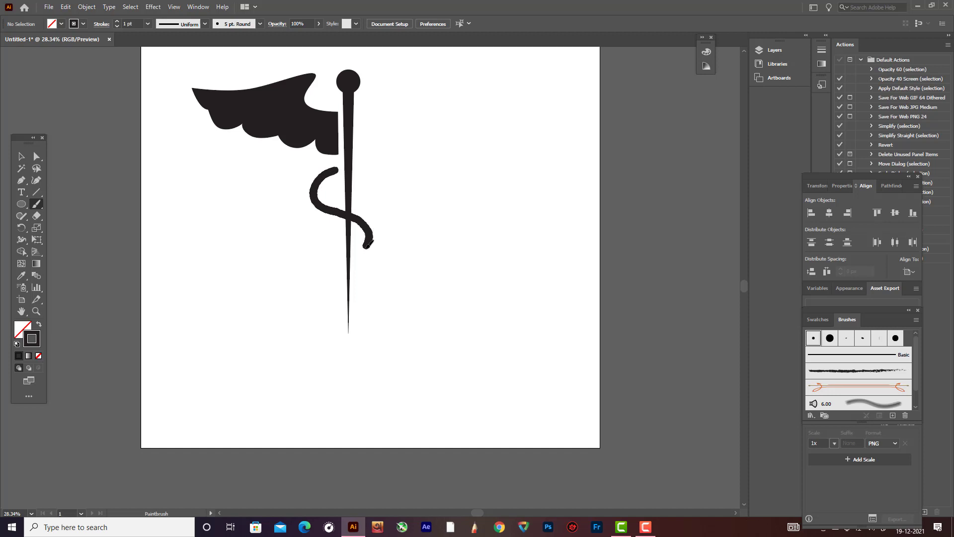
{"action": "mouse_move", "coordinate": [327, 275]}
{"action": "left_mouse_down"}
{"action": "mouse_move", "coordinate": [338, 295]}
{"action": "mouse_move", "coordinate": [370, 304]}
{"action": "mouse_move", "coordinate": [330, 341]}
{"action": "mouse_move", "coordinate": [360, 361]}
{"action": "mouse_move", "coordinate": [335, 390]}
{"action": "mouse_move", "coordinate": [354, 398]}
{"action": "left_mouse_up"}
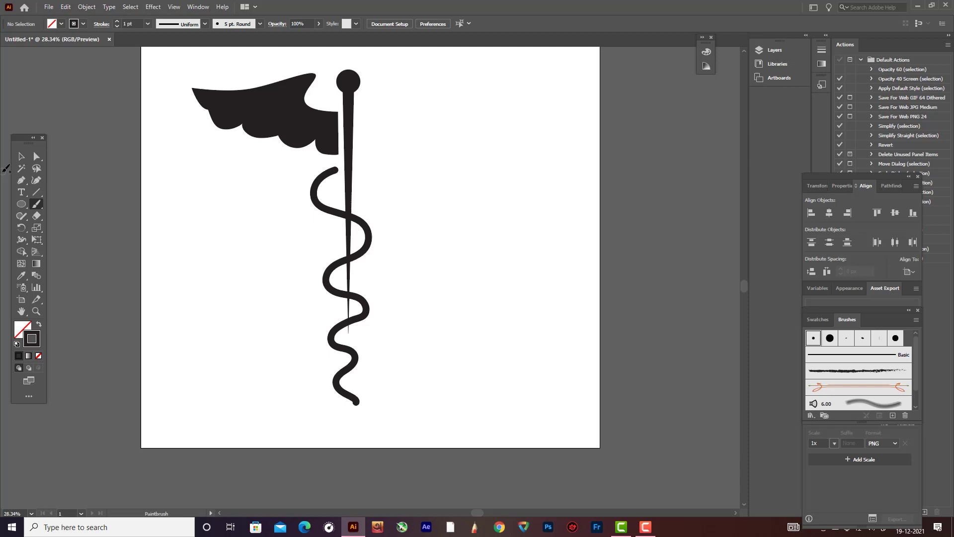
Select the snake and reshape its tail end with the Curvature tool.
{"action": "left_click", "coordinate": [21, 156]}
{"action": "left_click", "coordinate": [332, 384]}
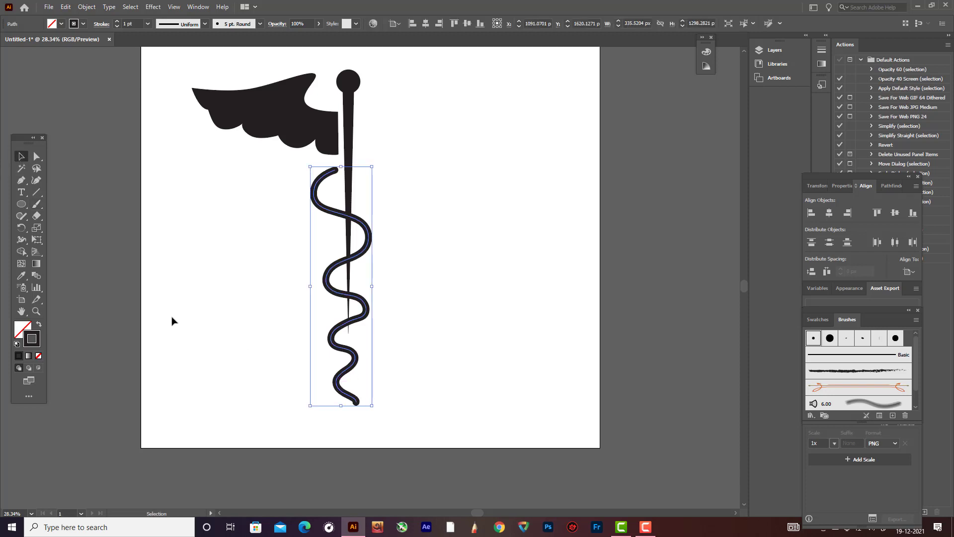
{"action": "left_click", "coordinate": [36, 180]}
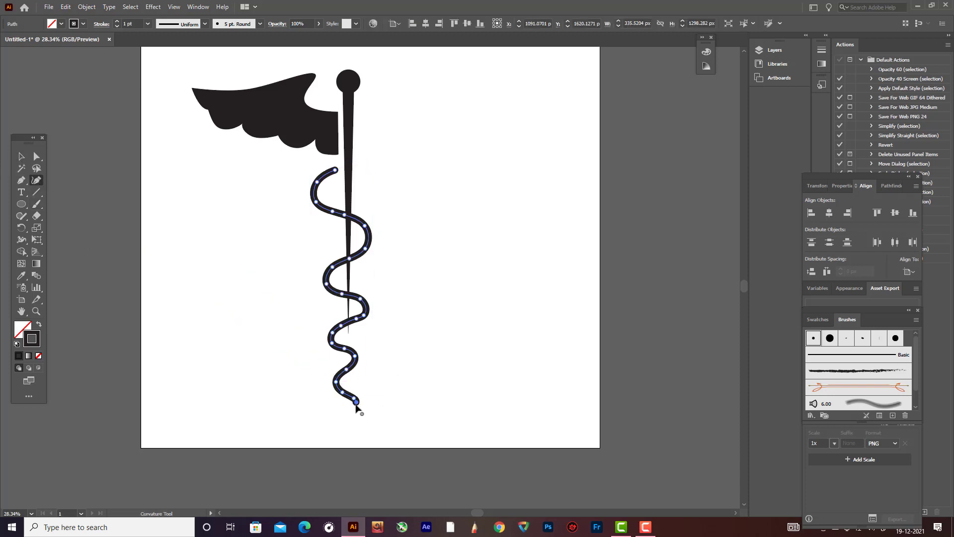
{"action": "left_click_drag", "start_coordinate": [356, 405], "coordinate": [367, 401]}
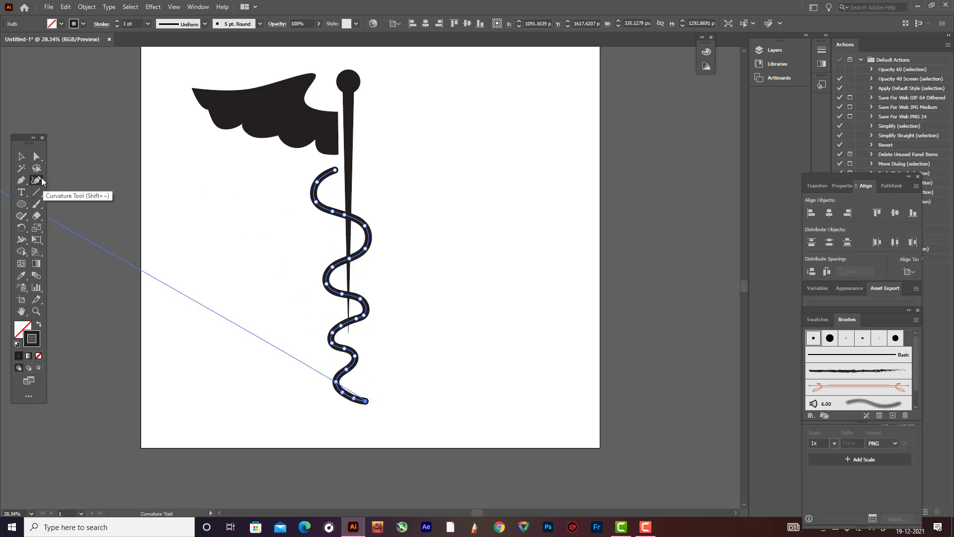
Remove the brush, widen the snake from its head, and give it round caps and joins.
{"action": "left_click", "coordinate": [261, 24]}
{"action": "left_click", "coordinate": [221, 78]}
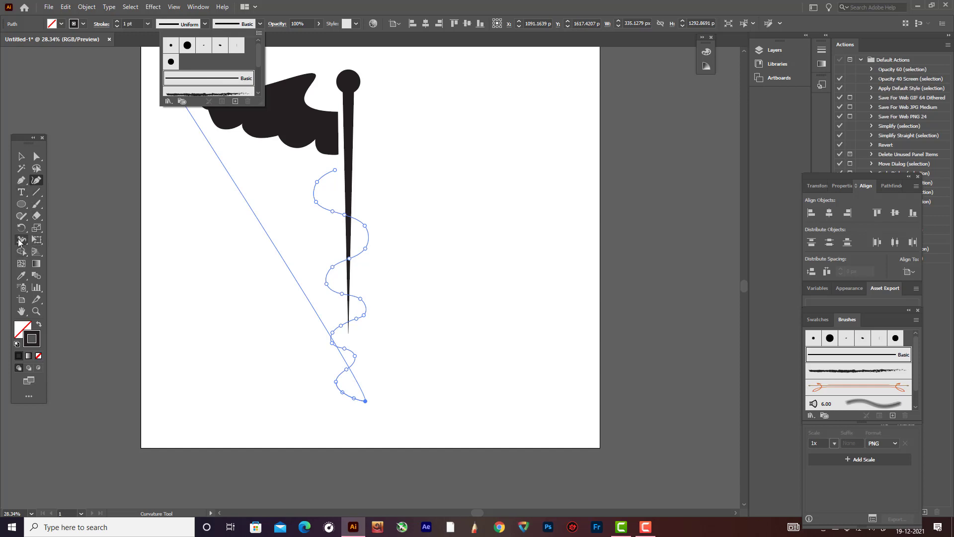
{"action": "key", "text": "Escape"}
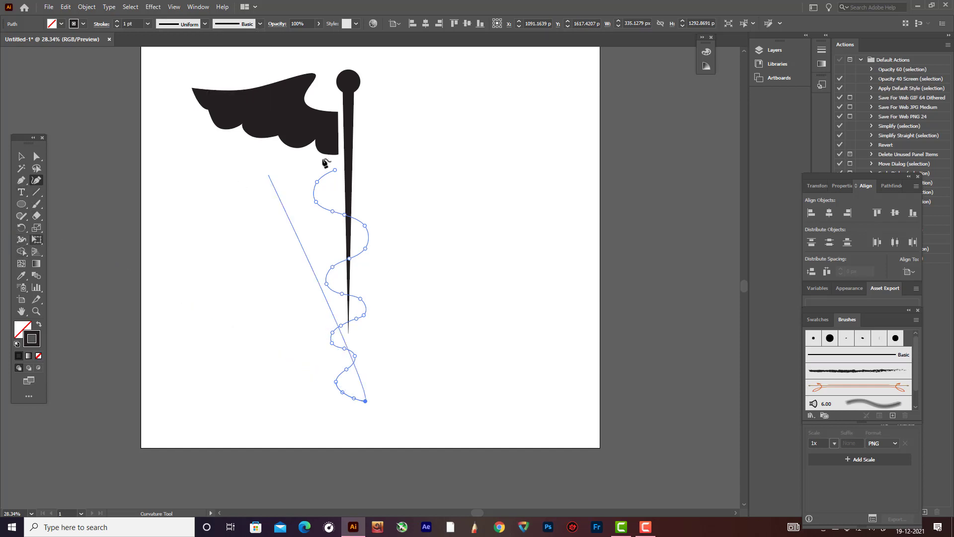
{"action": "left_click", "coordinate": [22, 240]}
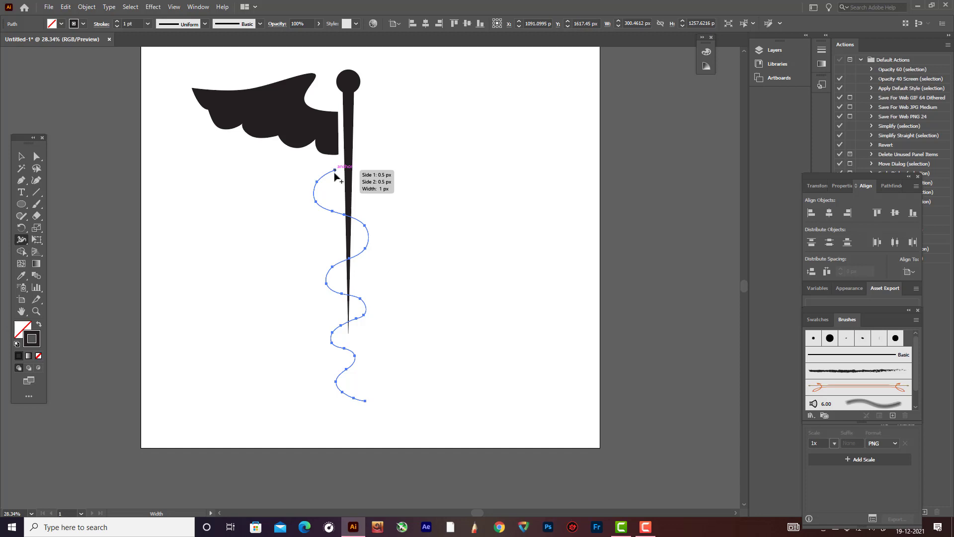
{"action": "left_click_drag", "start_coordinate": [335, 174], "coordinate": [348, 181]}
{"action": "left_click", "coordinate": [200, 26]}
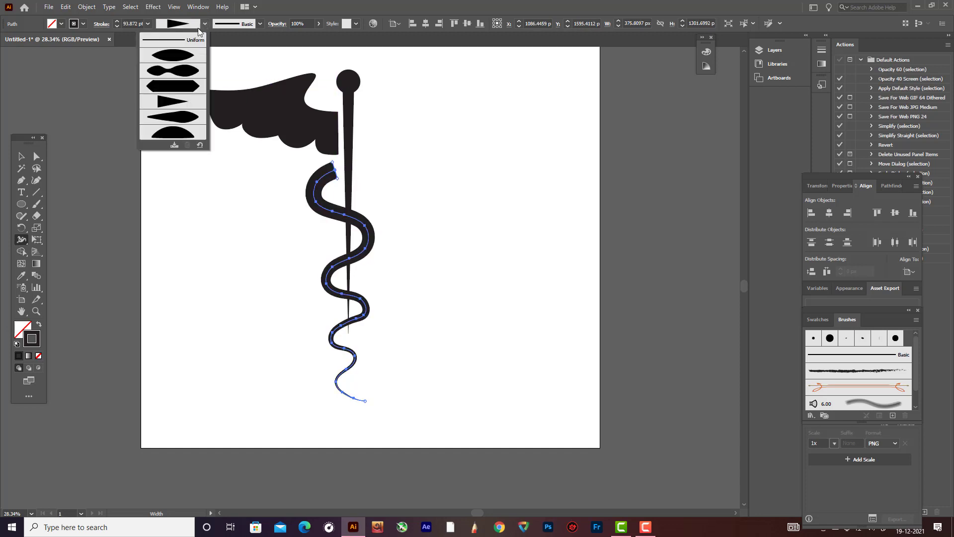
{"action": "left_click", "coordinate": [102, 24]}
{"action": "left_click", "coordinate": [49, 49]}
{"action": "left_click", "coordinate": [50, 63]}
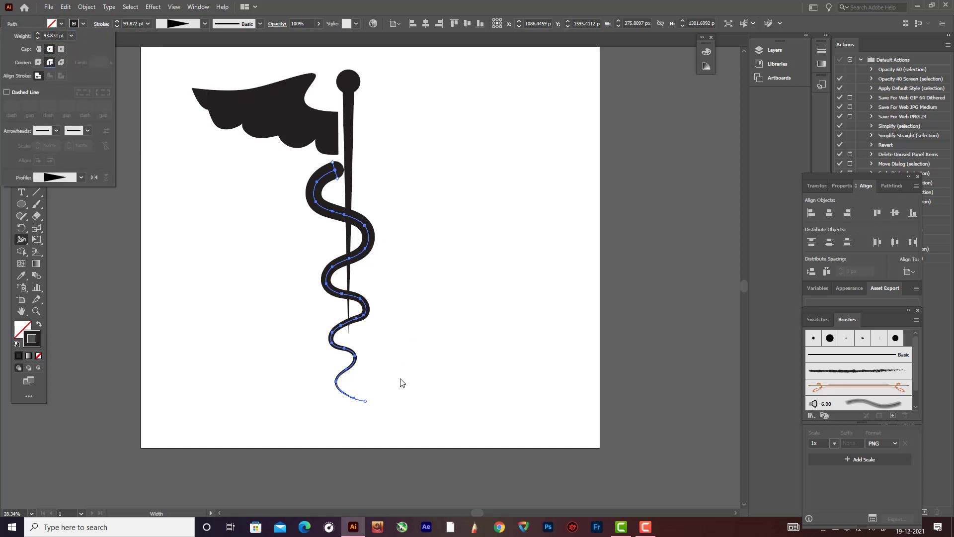
Add a curve point, then move and stretch the snake taller to fit along the staff.
{"action": "left_click", "coordinate": [59, 207]}
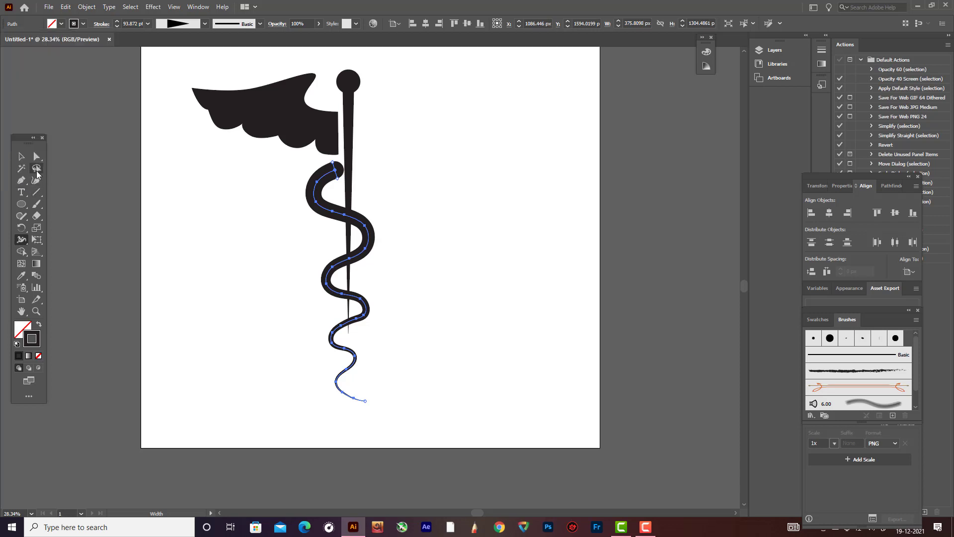
{"action": "left_click", "coordinate": [37, 180]}
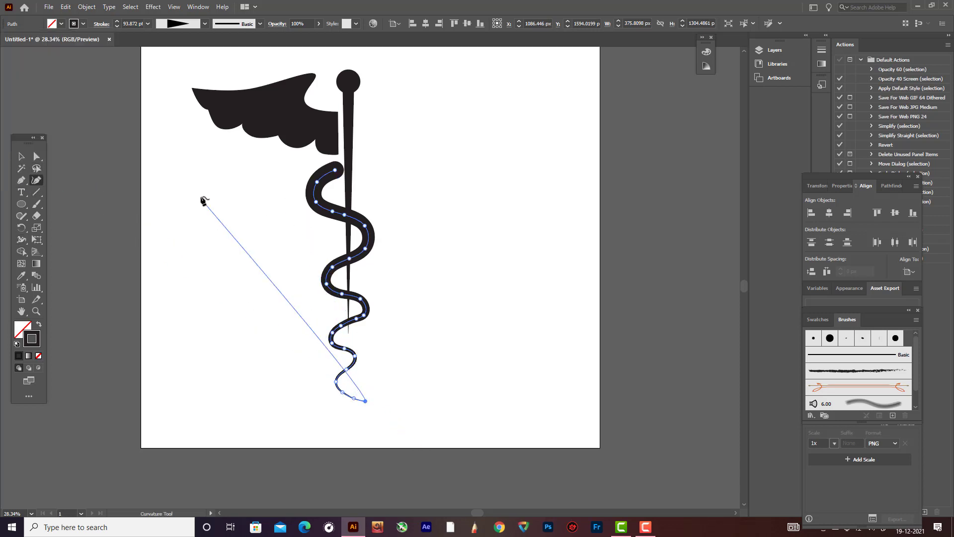
{"action": "left_click", "coordinate": [21, 156]}
{"action": "left_click_drag", "start_coordinate": [332, 218], "coordinate": [326, 214]}
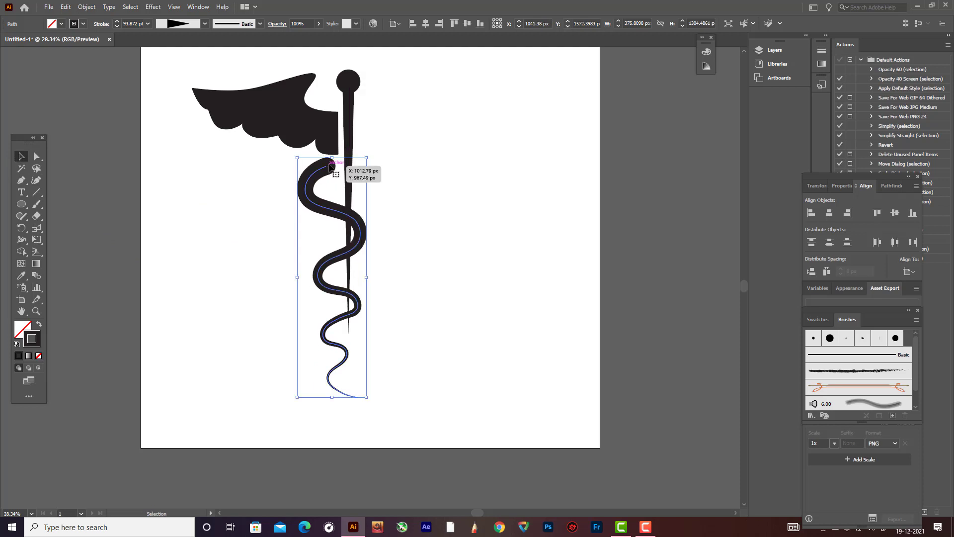
{"action": "left_click_drag", "start_coordinate": [334, 165], "coordinate": [334, 190]}
{"action": "mouse_move", "coordinate": [346, 350]}
{"action": "left_mouse_down"}
{"action": "mouse_move", "coordinate": [348, 365]}
{"action": "mouse_move", "coordinate": [346, 333]}
{"action": "mouse_move", "coordinate": [351, 346]}
{"action": "left_mouse_up"}
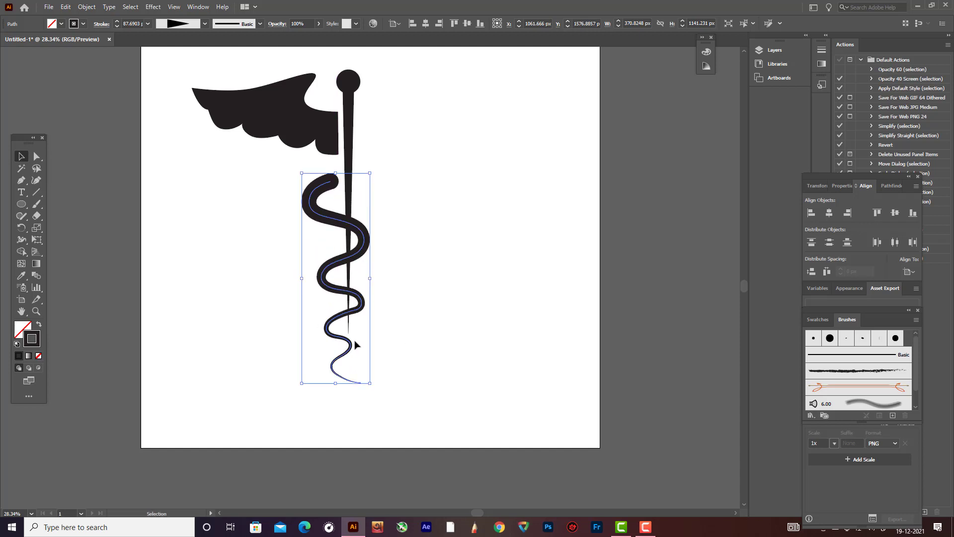
Pull the snake's tail end down slightly and nudge the snake into final position.
{"action": "key", "text": "shift+grave"}
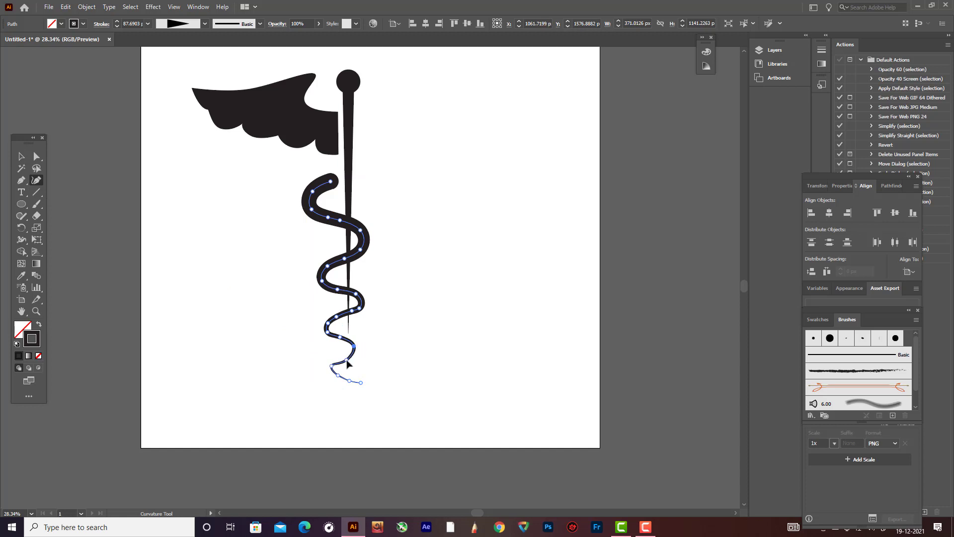
{"action": "mouse_move", "coordinate": [338, 376]}
{"action": "left_mouse_down"}
{"action": "mouse_move", "coordinate": [363, 384]}
{"action": "mouse_move", "coordinate": [333, 373]}
{"action": "mouse_move", "coordinate": [341, 383]}
{"action": "left_mouse_up"}
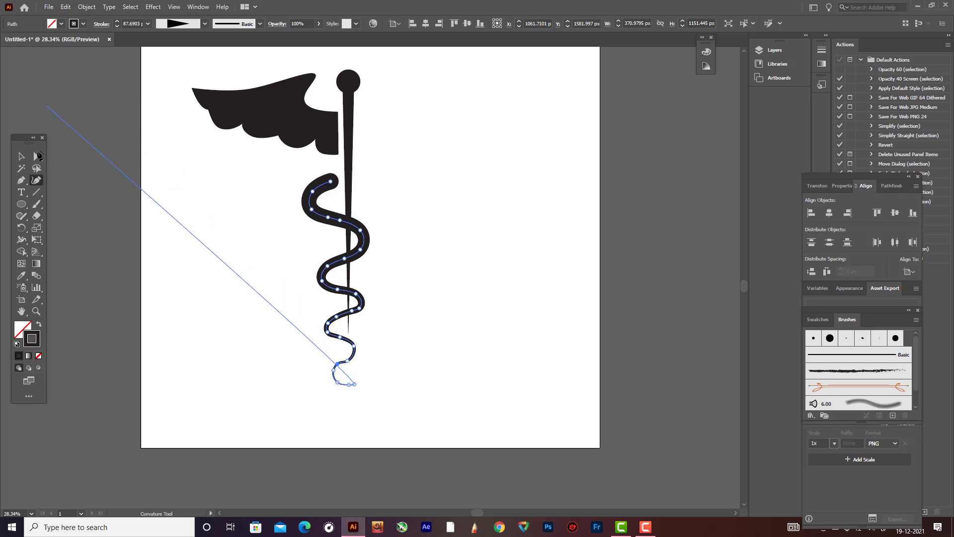
{"action": "left_click", "coordinate": [21, 156]}
{"action": "left_click", "coordinate": [262, 196]}
{"action": "left_click_drag", "start_coordinate": [331, 222], "coordinate": [332, 223]}
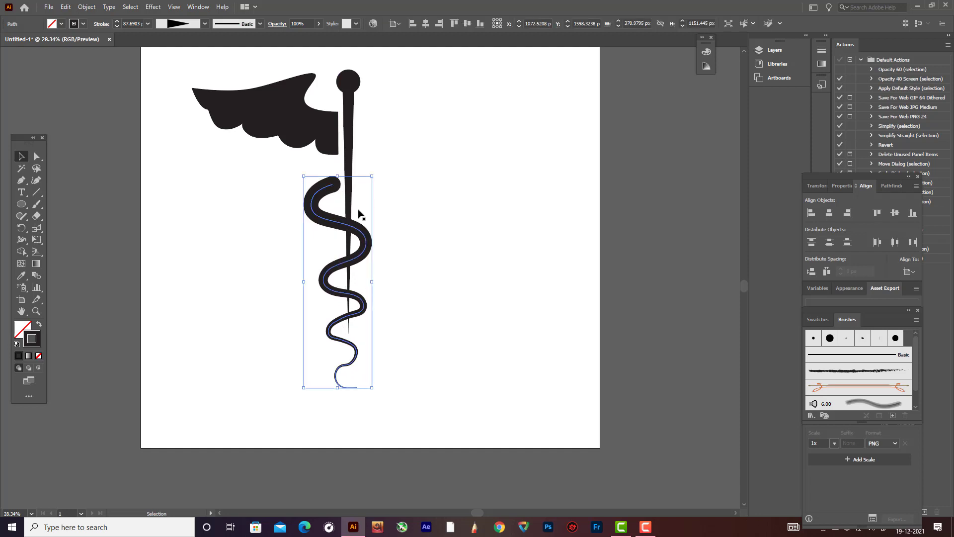
Reflect a copy of the snake vertically and shift it right so both snakes interlace.
{"action": "key", "text": "a"}
{"action": "key", "text": "v"}
{"action": "right_click", "coordinate": [365, 246]}
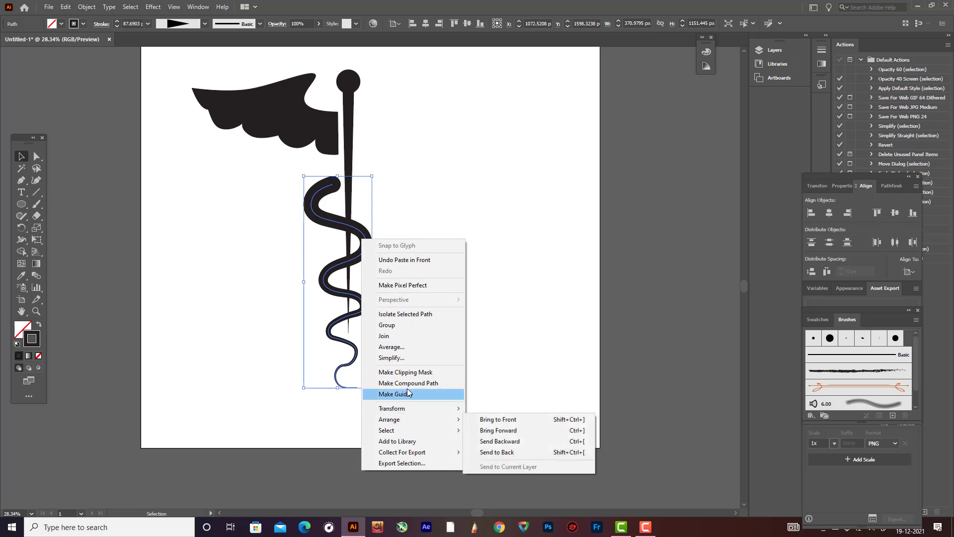
{"action": "mouse_move", "coordinate": [407, 413]}
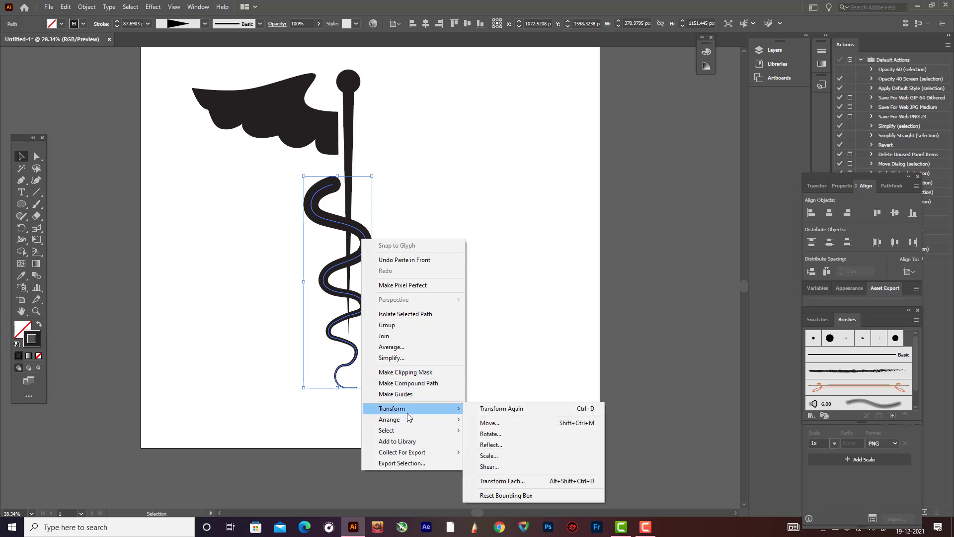
{"action": "left_click", "coordinate": [505, 446]}
{"action": "left_click", "coordinate": [592, 323]}
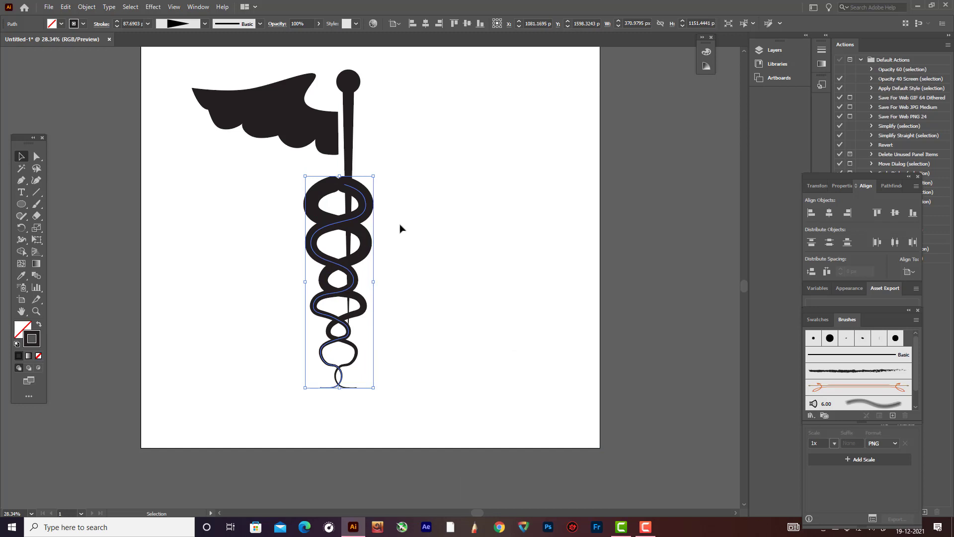
{"action": "left_click_drag", "start_coordinate": [368, 214], "coordinate": [386, 213]}
{"action": "left_click", "coordinate": [428, 232]}
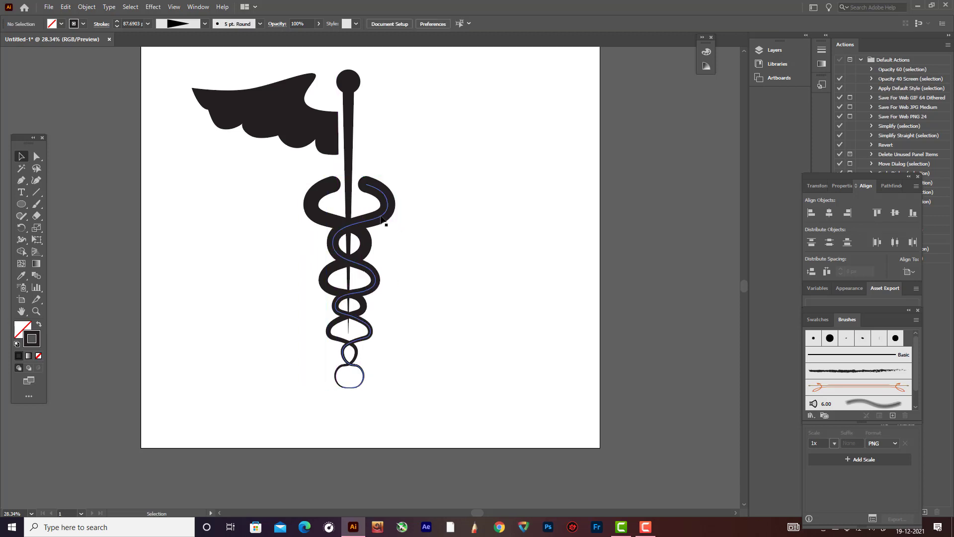
Convert the staff and its top ball into filled shapes with Outline Stroke.
{"action": "left_click", "coordinate": [355, 86]}
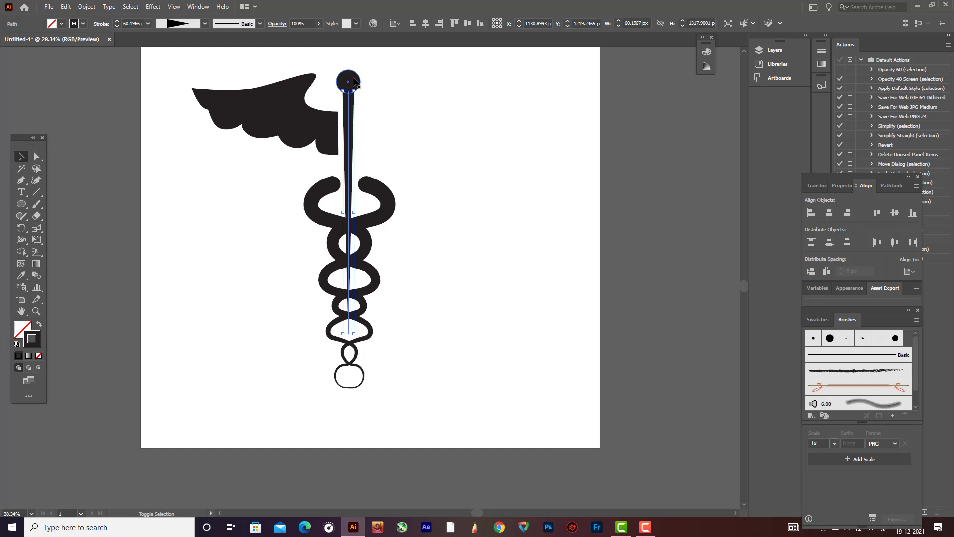
{"action": "left_click", "coordinate": [355, 80], "text": "shift"}
{"action": "left_click", "coordinate": [87, 7]}
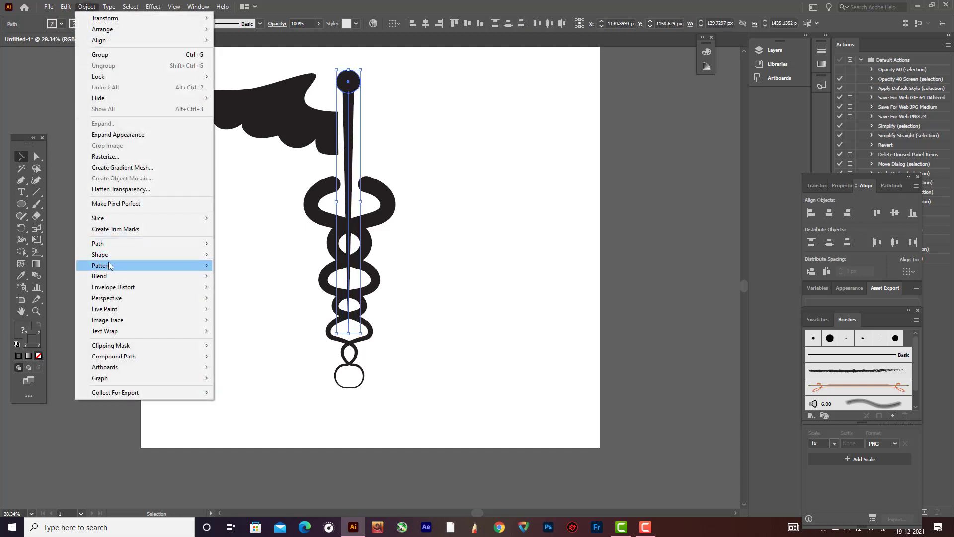
{"action": "mouse_move", "coordinate": [137, 245]}
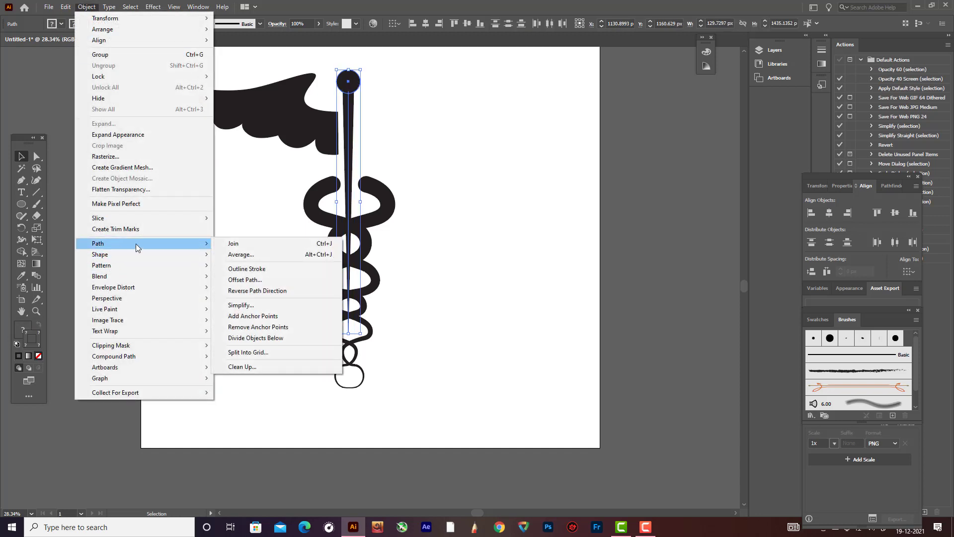
{"action": "left_click", "coordinate": [265, 273]}
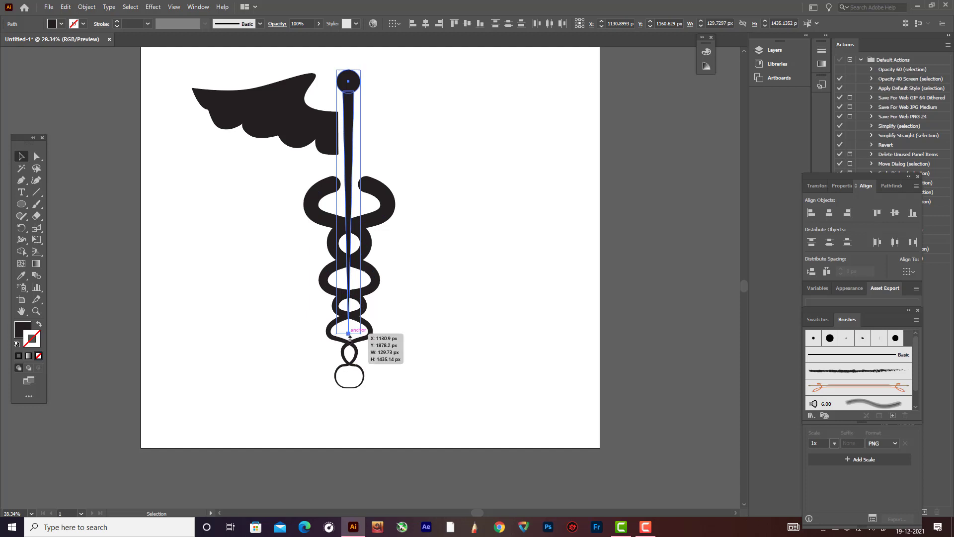
Stretch the staff to about 2094.59 px tall and lower it so its point reaches below the snakes.
{"action": "left_click_drag", "start_coordinate": [350, 338], "coordinate": [351, 390]}
{"action": "key", "text": "ctrl+z"}
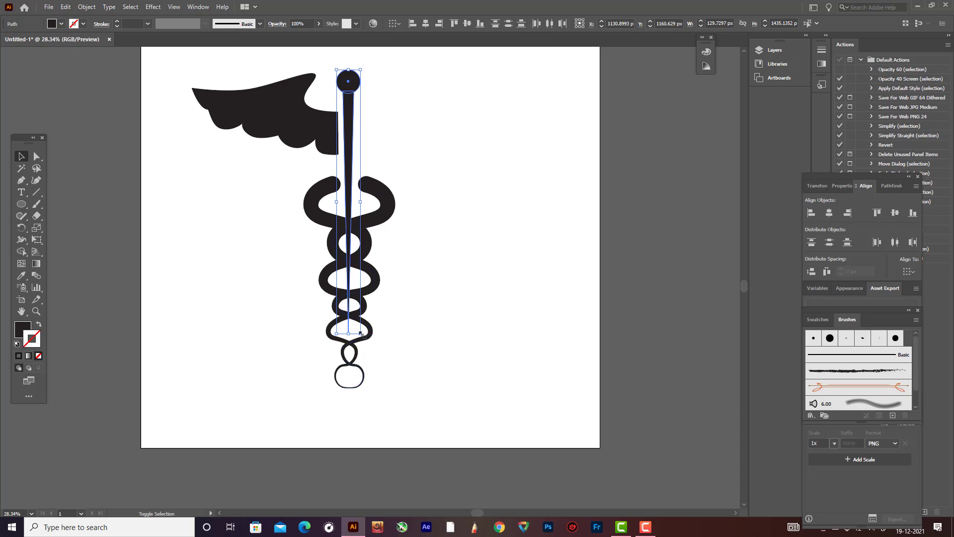
{"action": "left_click_drag", "start_coordinate": [361, 336], "coordinate": [376, 394]}
{"action": "scroll", "coordinate": [382, 350], "scroll_direction": "up", "scroll_amount": 3}
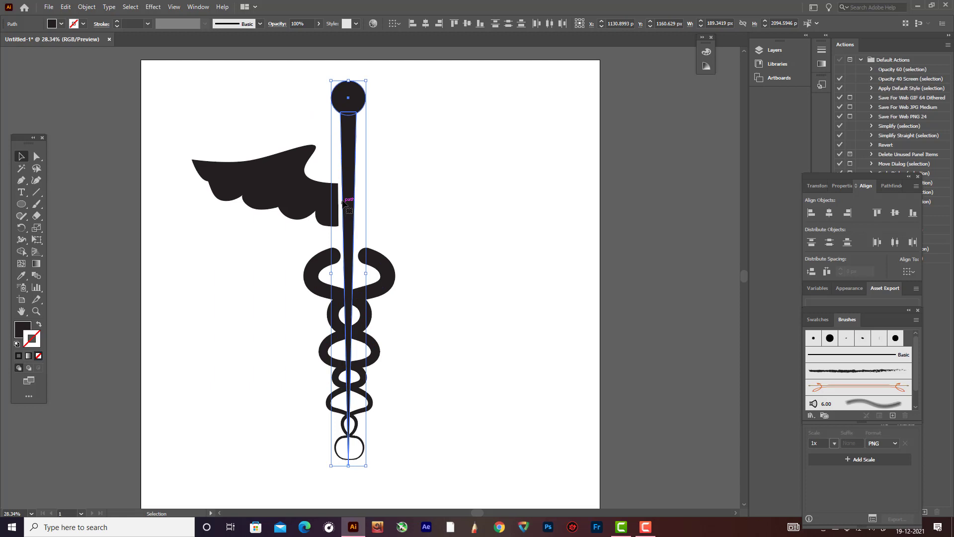
{"action": "left_click_drag", "start_coordinate": [347, 205], "coordinate": [345, 224]}
{"action": "left_click", "coordinate": [407, 227]}
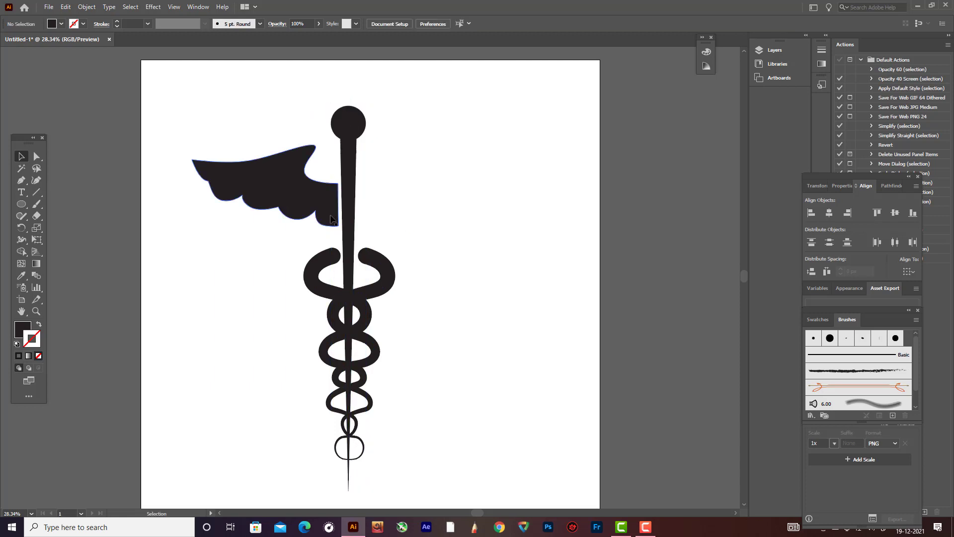
{"action": "left_click", "coordinate": [328, 215]}
{"action": "double_click", "coordinate": [317, 214]}
Exit isolation mode and nudge the wing slightly left.
{"action": "left_click", "coordinate": [477, 208]}
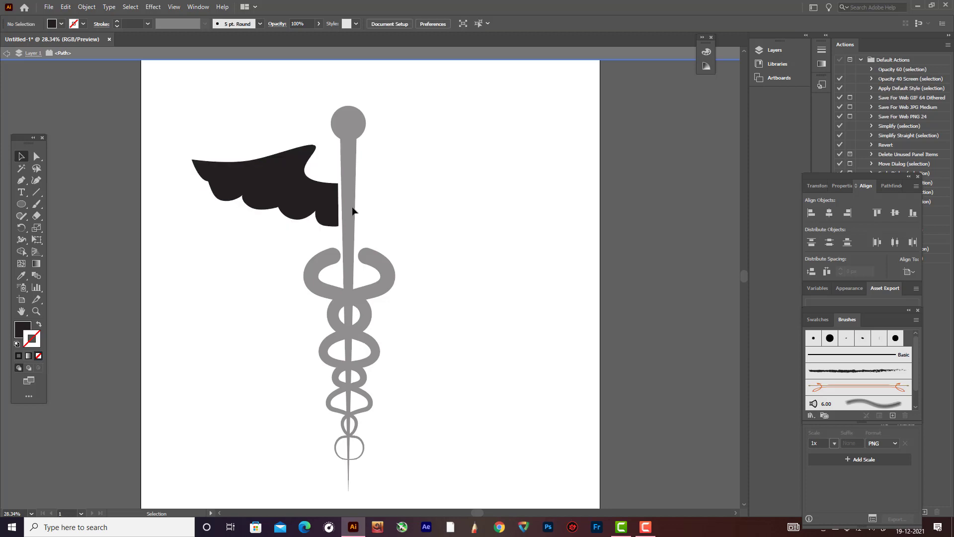
{"action": "double_click", "coordinate": [428, 206]}
{"action": "left_click", "coordinate": [331, 209]}
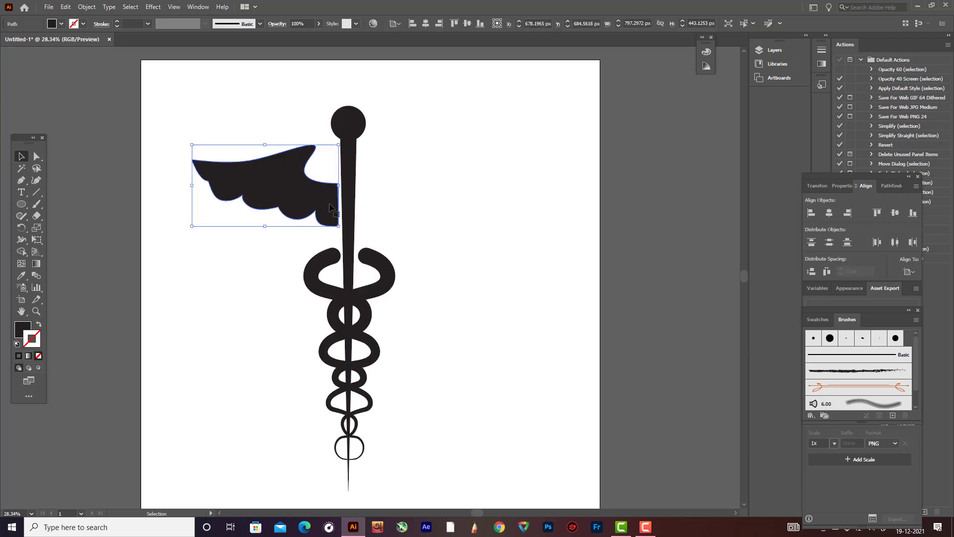
{"action": "key", "text": "shift+Left"}
{"action": "key", "text": "shift+Left"}
{"action": "key", "text": "shift+Left"}
{"action": "key", "text": "shift+Left"}
{"action": "key", "text": "shift+Left"}
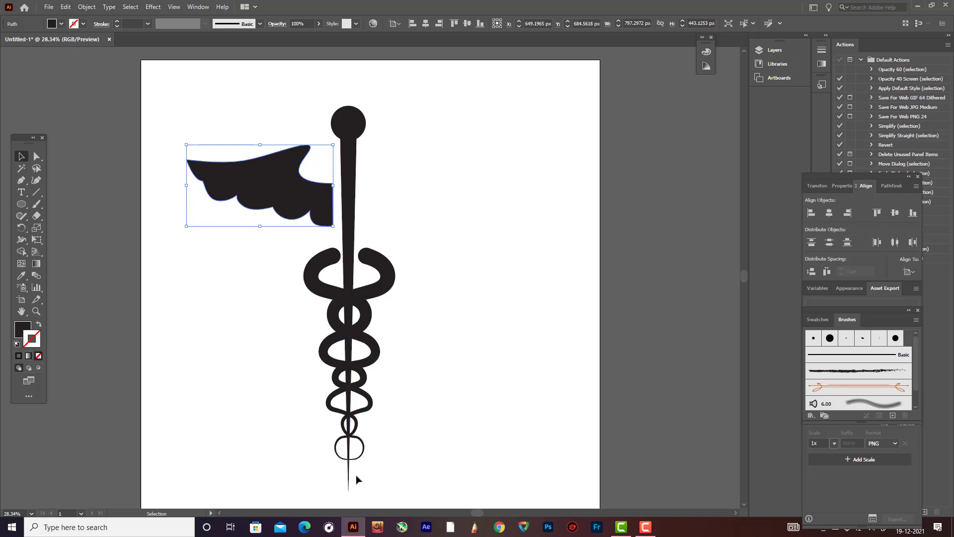
Give the staff a black stroke with a weight of 14 pt.
{"action": "left_click", "coordinate": [348, 486]}
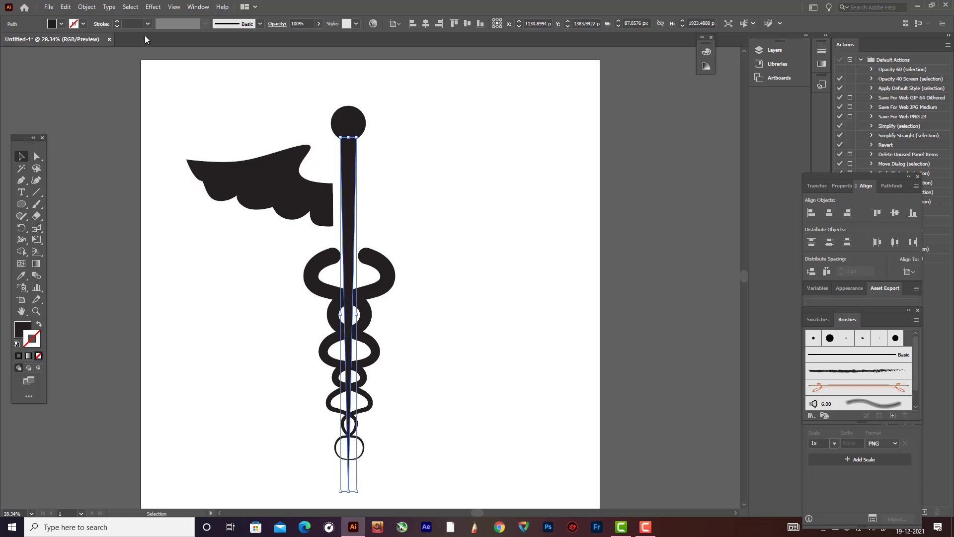
{"action": "left_click", "coordinate": [132, 23]}
{"action": "key", "text": "Up"}
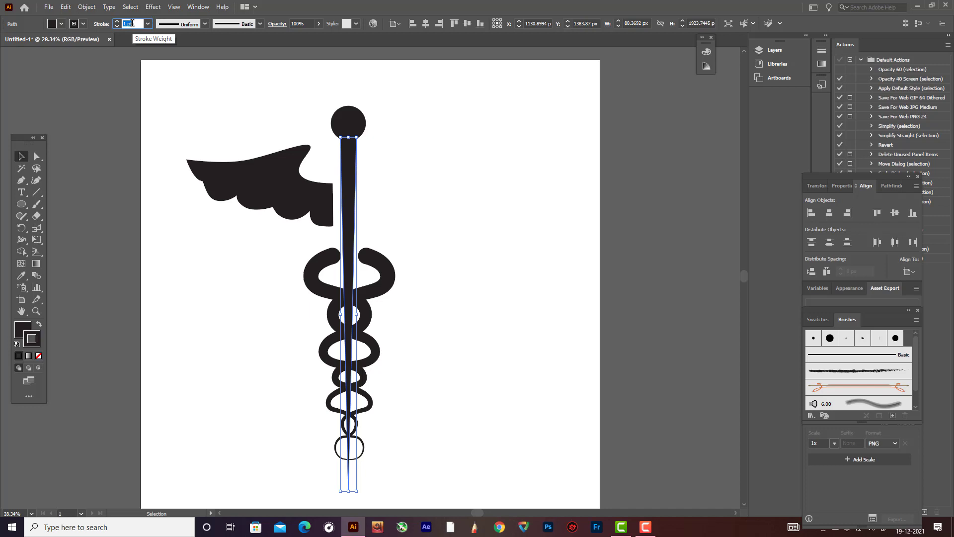
{"action": "key", "text": "Up"}
{"action": "key", "text": "Up"}
{"action": "key", "text": "Up"}
{"action": "key", "text": "Up"}
{"action": "key", "text": "Up"}
{"action": "key", "text": "Up"}
{"action": "key", "text": "Up"}
{"action": "key", "text": "Up"}
{"action": "key", "text": "Up"}
{"action": "key", "text": "Up"}
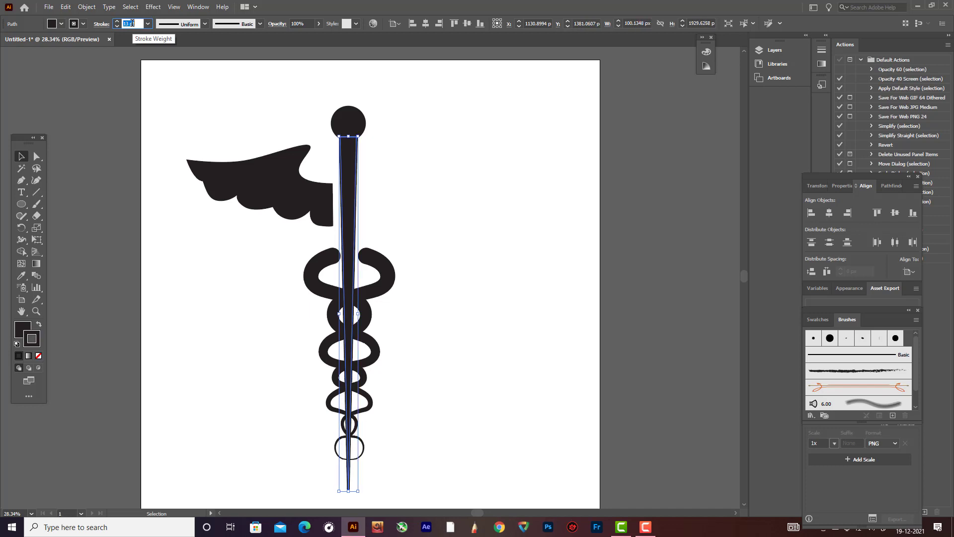
{"action": "left_click", "coordinate": [433, 202]}
{"action": "scroll", "coordinate": [399, 359], "scroll_direction": "down", "scroll_amount": 3}
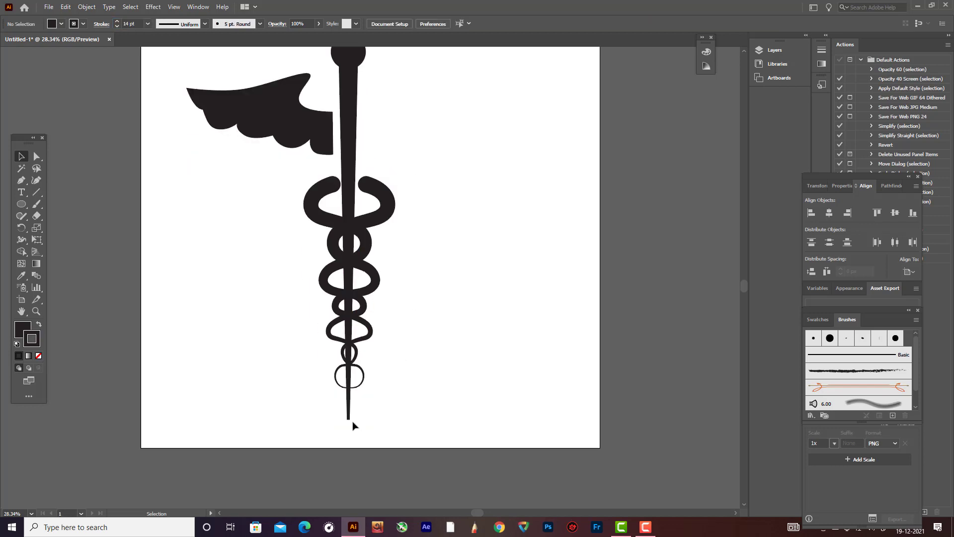
Try the Eraser tool briefly, then reselect the staff with the Selection tool.
{"action": "left_click", "coordinate": [37, 217]}
{"action": "left_click", "coordinate": [21, 156]}
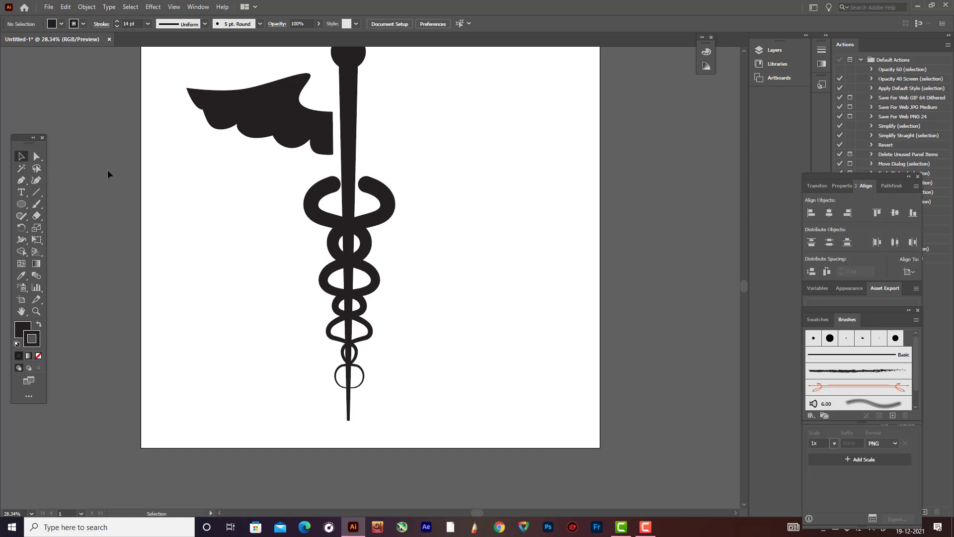
{"action": "left_click", "coordinate": [349, 402]}
{"action": "scroll", "coordinate": [114, 77], "scroll_direction": "up", "scroll_amount": 2}
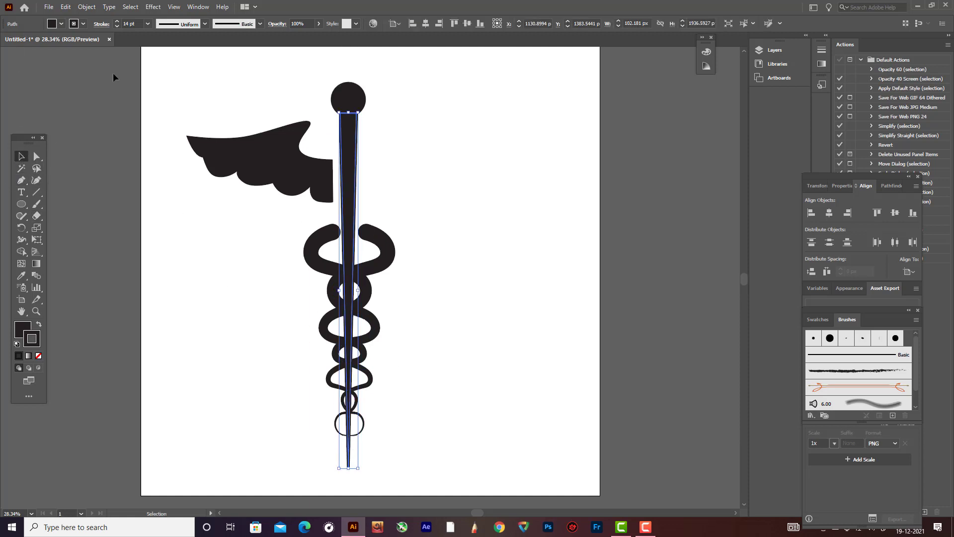
Outline the staff's 14 pt stroke and select the resulting staff group.
{"action": "left_click", "coordinate": [85, 7]}
{"action": "mouse_move", "coordinate": [104, 244]}
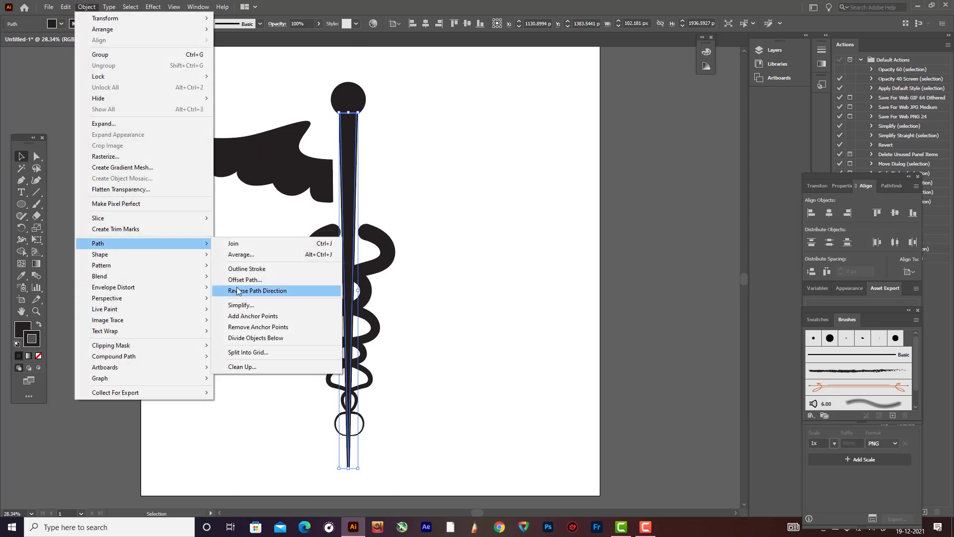
{"action": "left_click", "coordinate": [247, 268]}
{"action": "left_click", "coordinate": [488, 356]}
{"action": "scroll", "coordinate": [489, 353], "scroll_direction": "down", "scroll_amount": 2}
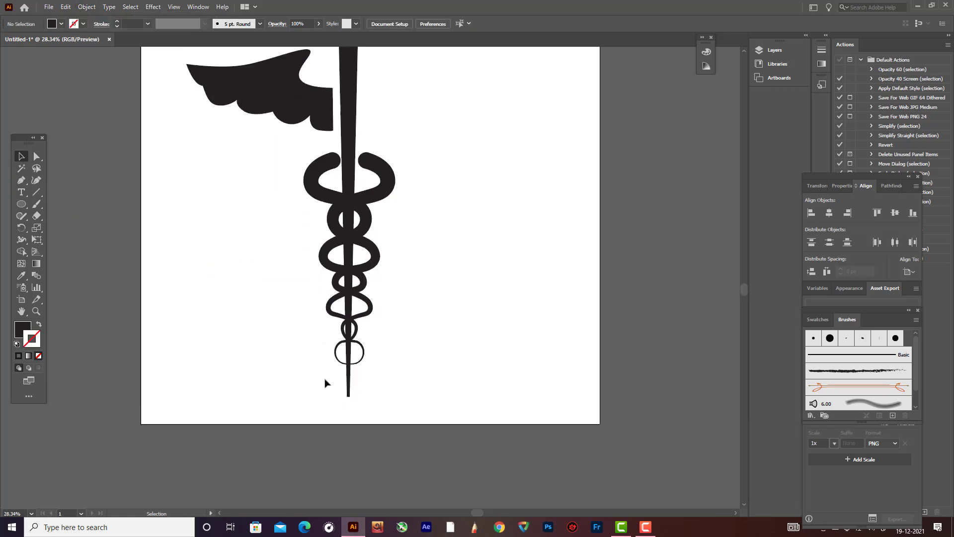
{"action": "left_click", "coordinate": [348, 385]}
{"action": "scroll", "coordinate": [462, 393], "scroll_direction": "up", "scroll_amount": 3}
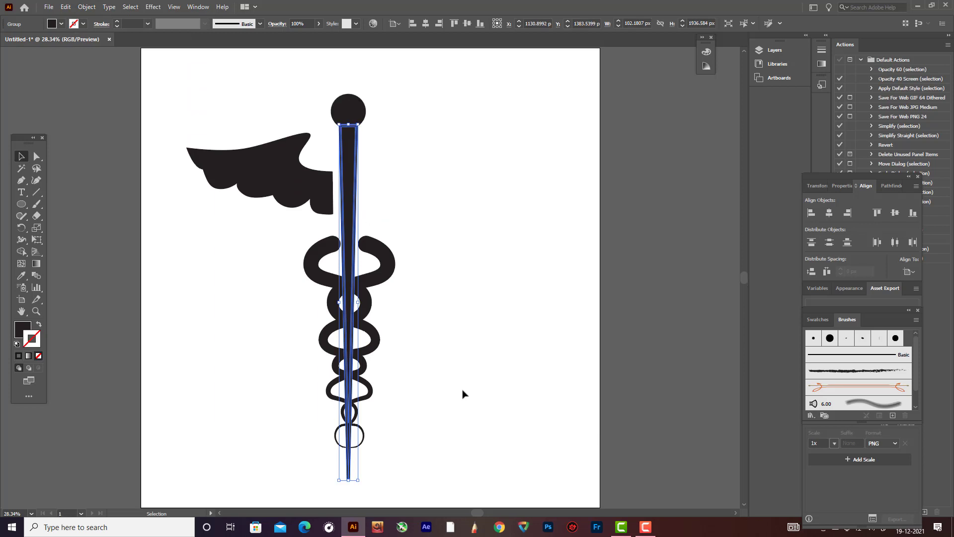
Unite the staff and top ball with Pathfinder into one path, about 189.34 × 2100.69 px.
{"action": "left_click", "coordinate": [357, 115], "text": "shift"}
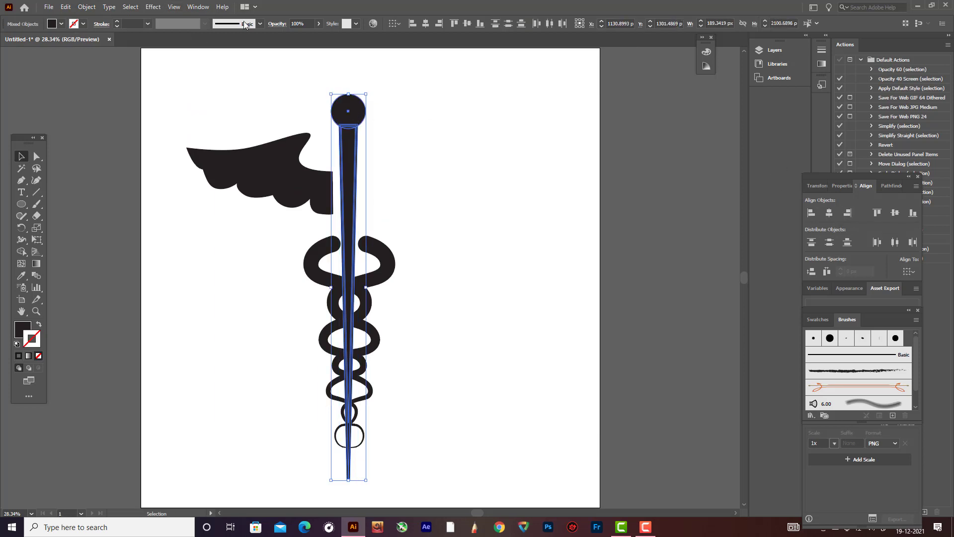
{"action": "left_click", "coordinate": [198, 6]}
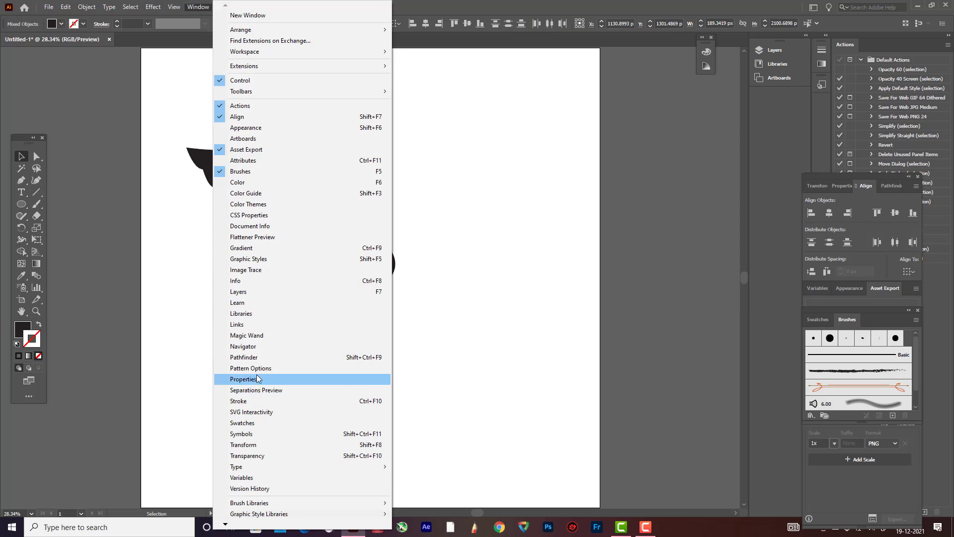
{"action": "left_click", "coordinate": [258, 358]}
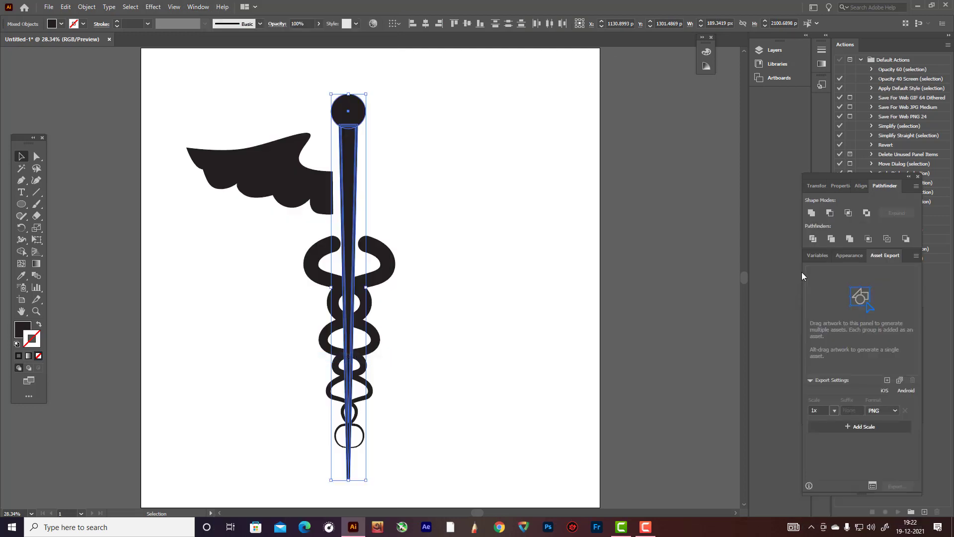
{"action": "left_click", "coordinate": [811, 213]}
{"action": "left_click", "coordinate": [533, 289]}
{"action": "scroll", "coordinate": [420, 227], "scroll_direction": "down", "scroll_amount": 2}
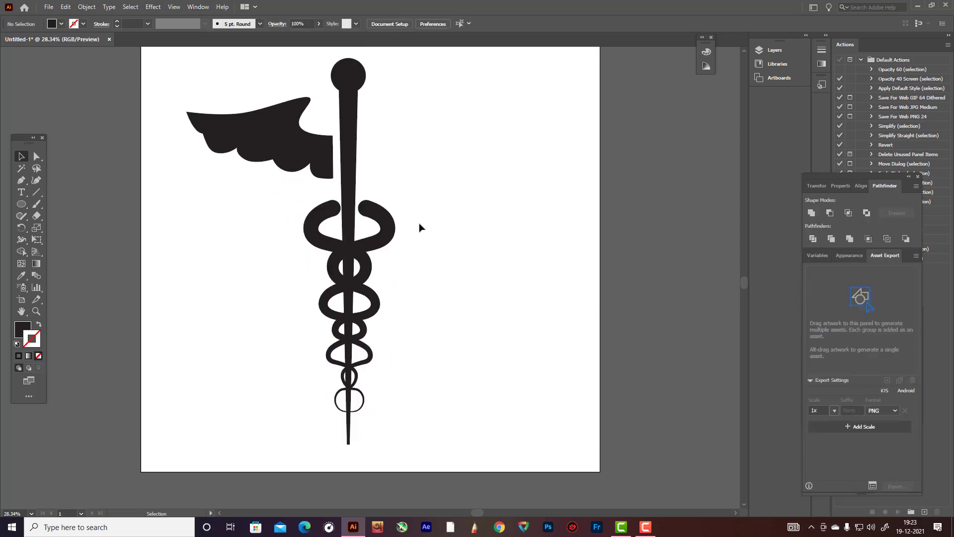
{"action": "left_click", "coordinate": [356, 137]}
{"action": "scroll", "coordinate": [444, 454], "scroll_direction": "down", "scroll_amount": 3}
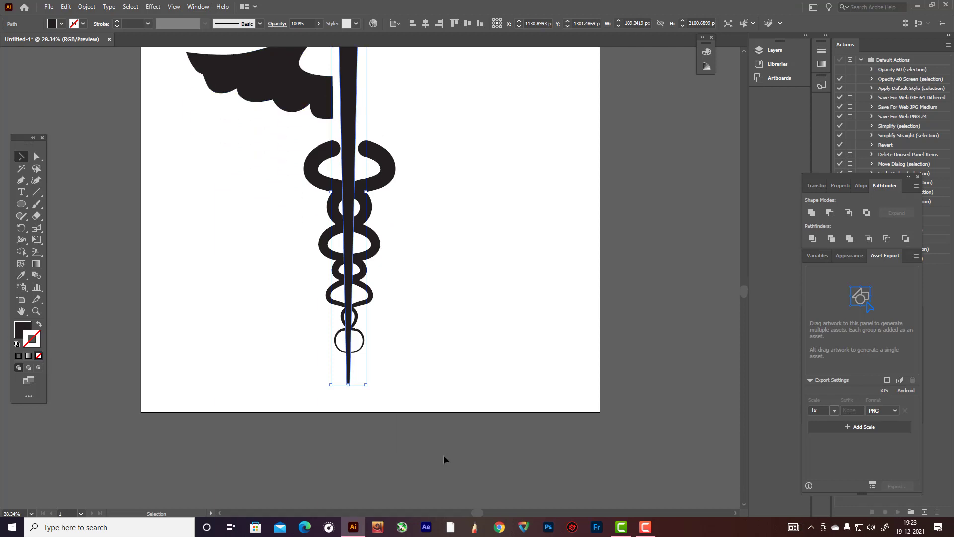
{"action": "scroll", "coordinate": [436, 449], "scroll_direction": "up", "scroll_amount": 1}
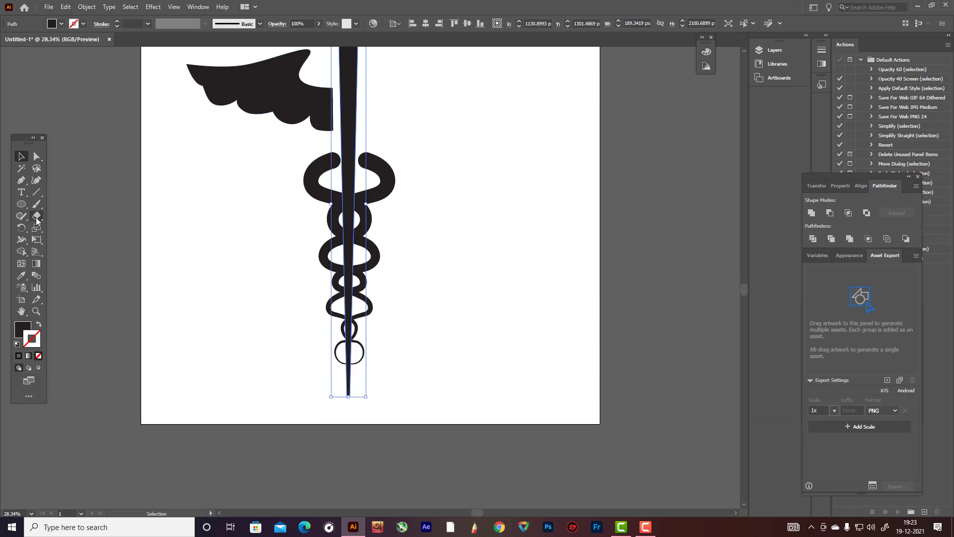
Reshape the staff's flat bottom end into a rounded tip with the Curvature tool.
{"action": "left_click_drag", "start_coordinate": [24, 209], "coordinate": [47, 217]}
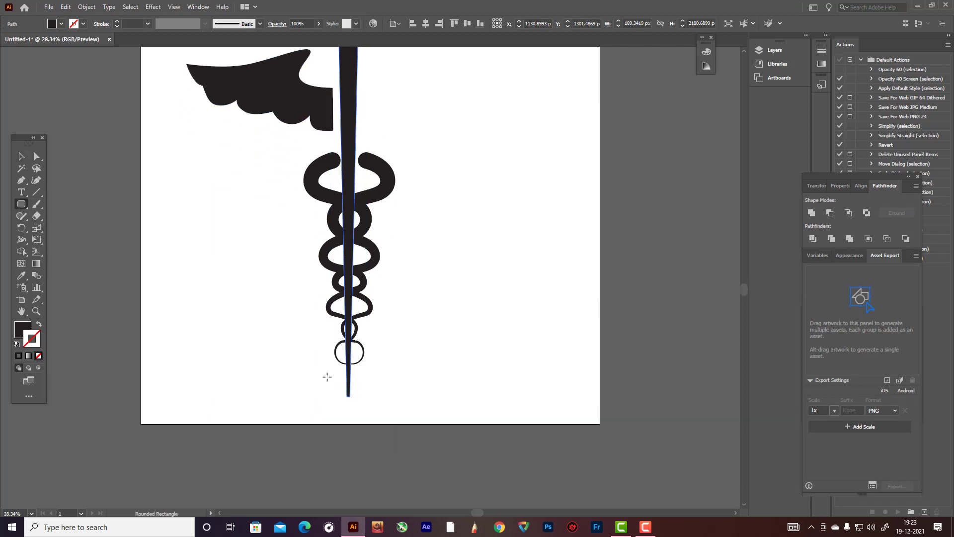
{"action": "scroll", "coordinate": [355, 406], "scroll_direction": "up", "scroll_amount": 7}
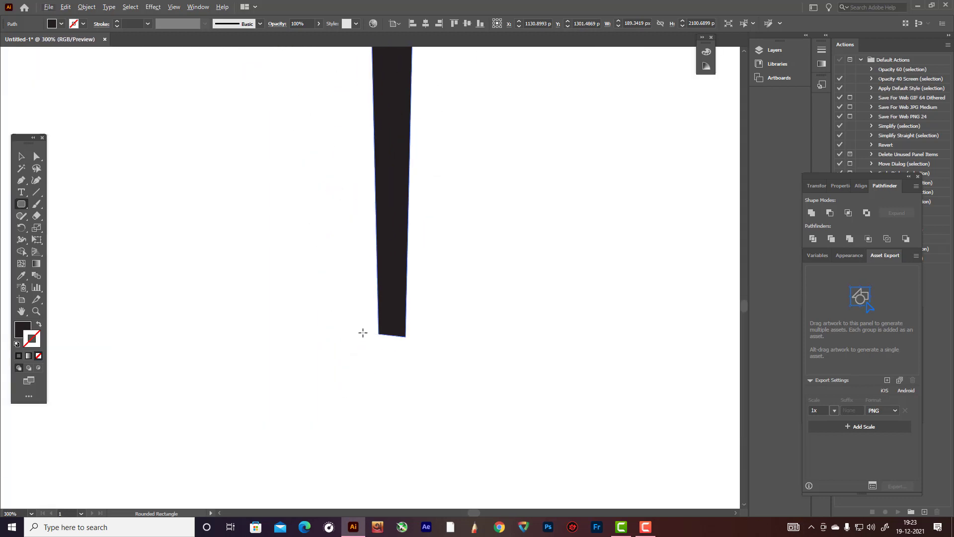
{"action": "left_click", "coordinate": [22, 180]}
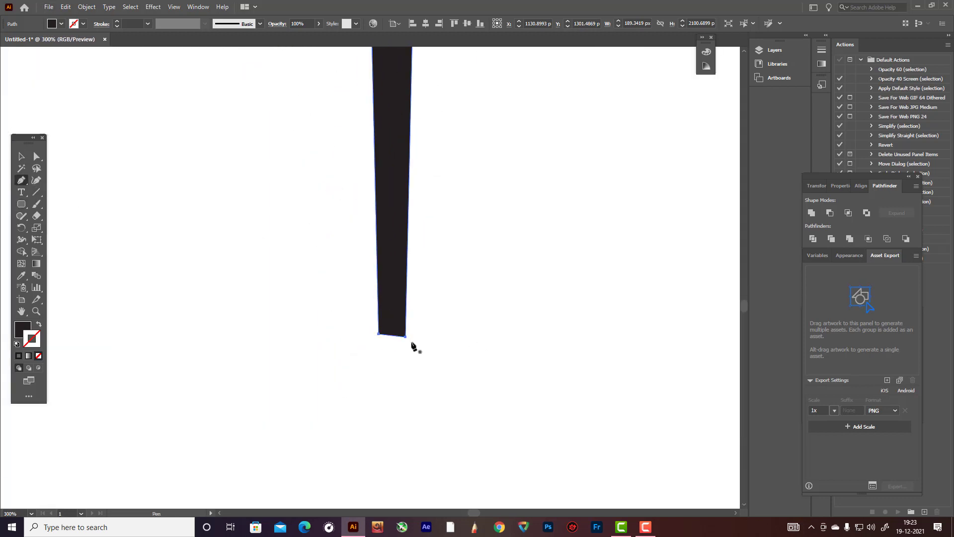
{"action": "left_click", "coordinate": [36, 180]}
{"action": "left_click_drag", "start_coordinate": [405, 337], "coordinate": [392, 344]}
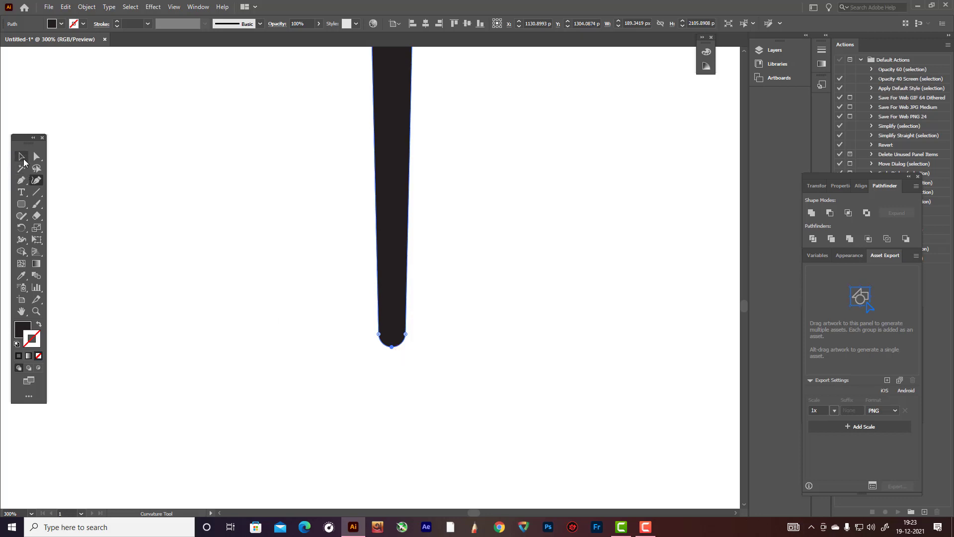
{"action": "left_click", "coordinate": [21, 156]}
{"action": "left_click", "coordinate": [296, 251]}
{"action": "scroll", "coordinate": [328, 249], "scroll_direction": "down", "scroll_amount": 6}
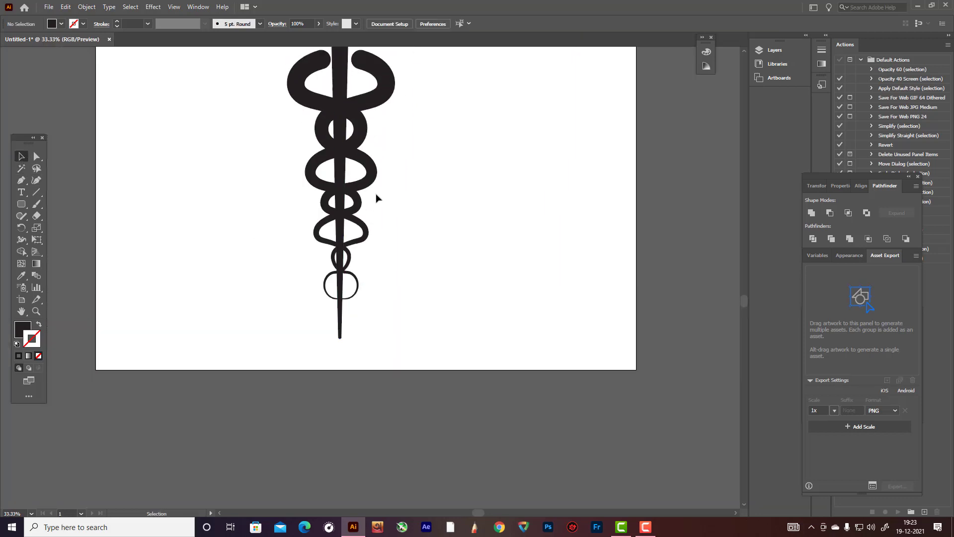
Nudge the left snake one step left and the right snake one step right.
{"action": "left_click", "coordinate": [381, 241]}
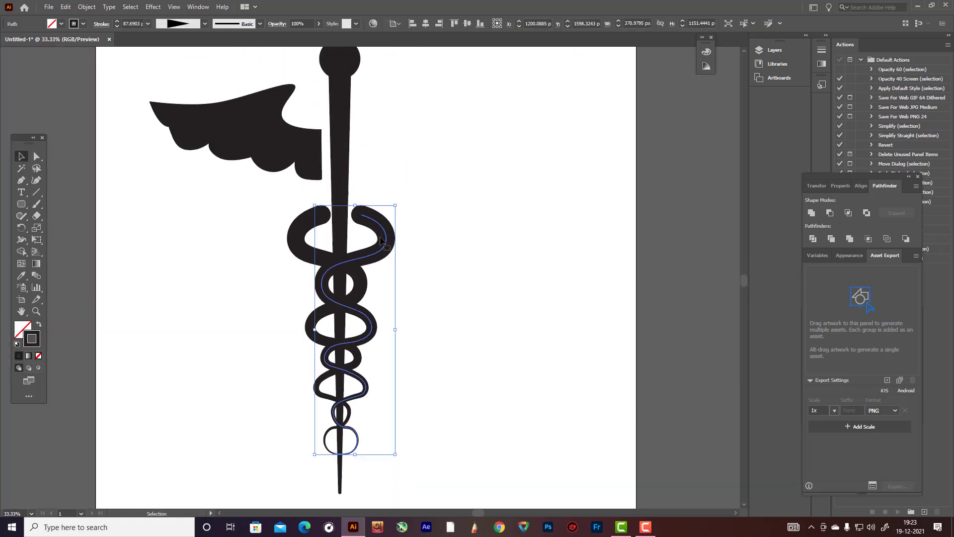
{"action": "left_click", "coordinate": [298, 248], "text": "shift"}
{"action": "left_click", "coordinate": [486, 283]}
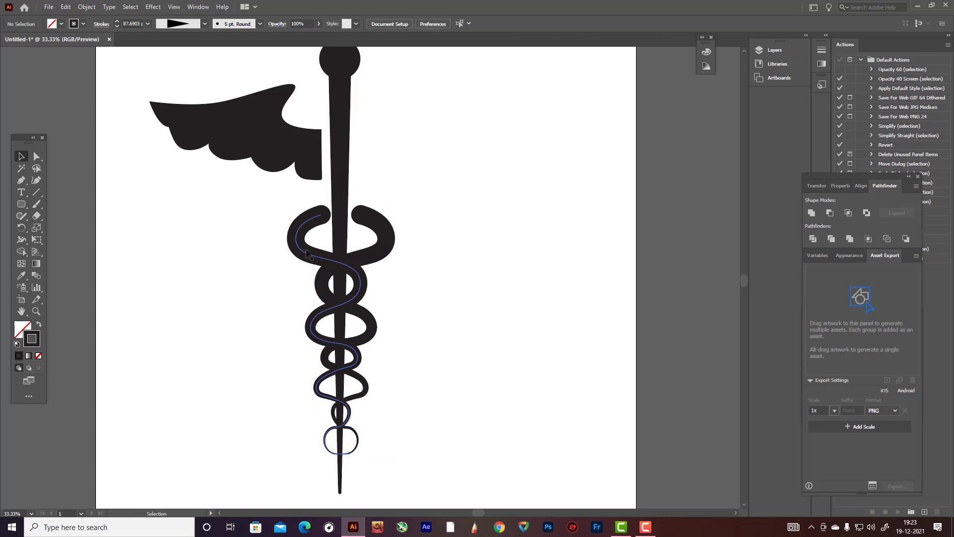
{"action": "left_click", "coordinate": [307, 253]}
{"action": "key", "text": "Left"}
{"action": "key", "text": "Left"}
{"action": "key", "text": "Left"}
{"action": "key", "text": "Left"}
{"action": "key", "text": "Left"}
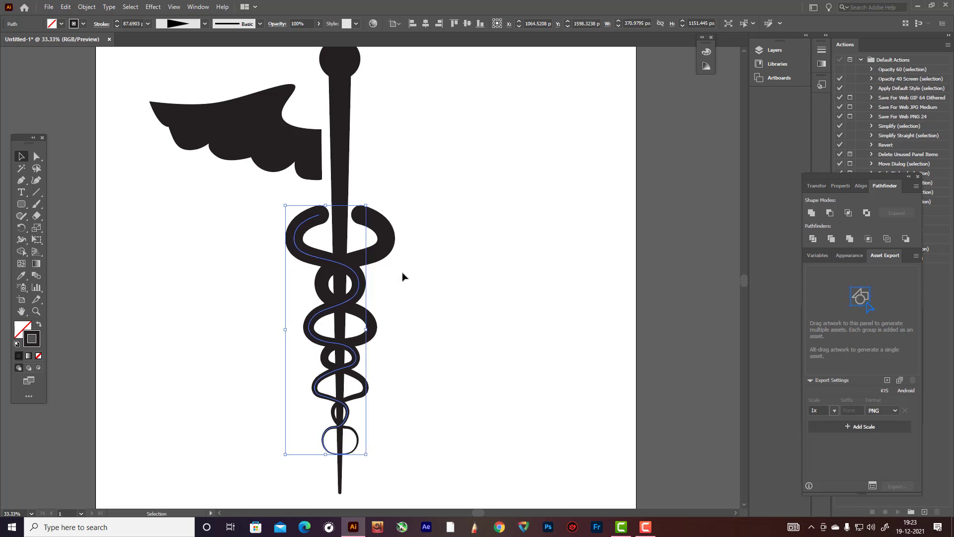
{"action": "left_click", "coordinate": [373, 255]}
{"action": "key", "text": "Right"}
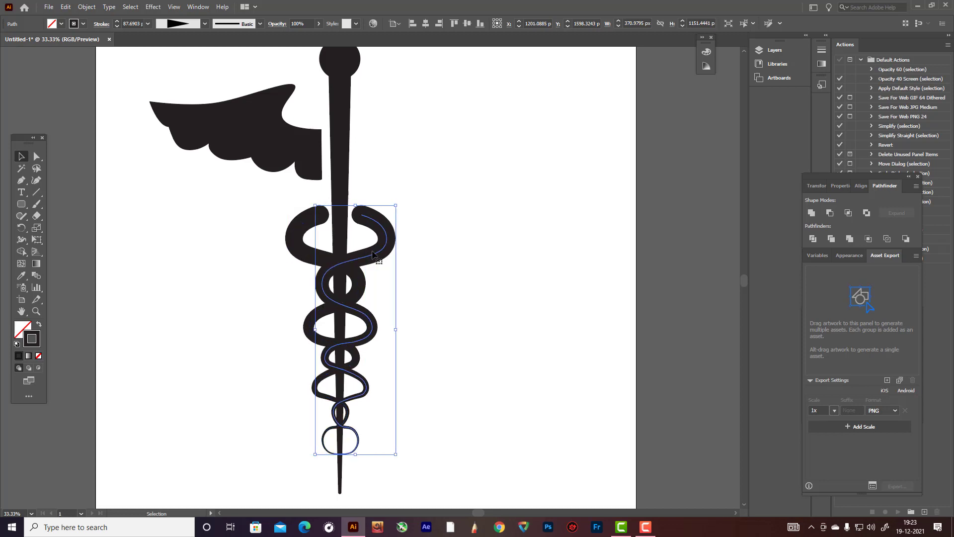
{"action": "left_click", "coordinate": [423, 275]}
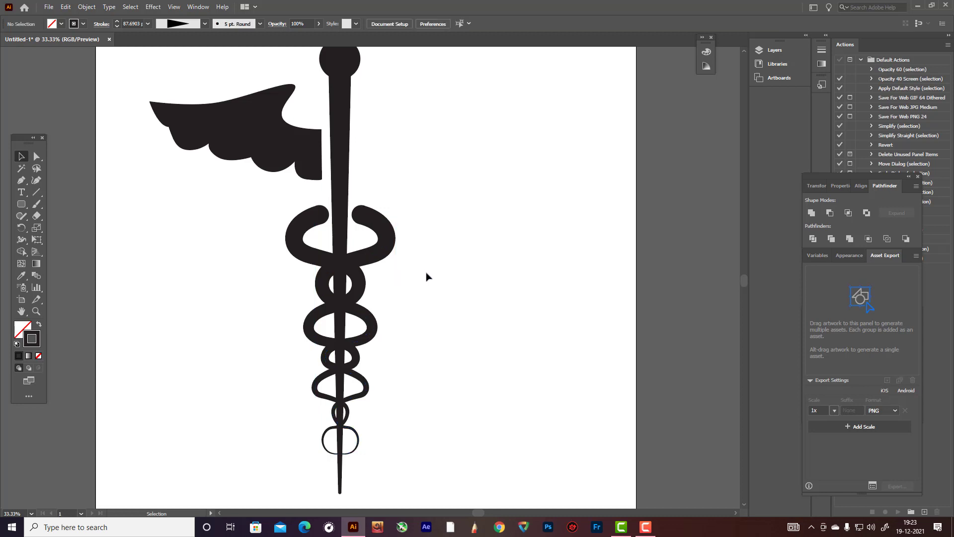
Make a vertically reflected copy of the wing and move it to the staff's right side.
{"action": "scroll", "coordinate": [277, 224], "scroll_direction": "up", "scroll_amount": 3}
{"action": "left_click", "coordinate": [276, 224]}
{"action": "key", "text": "a"}
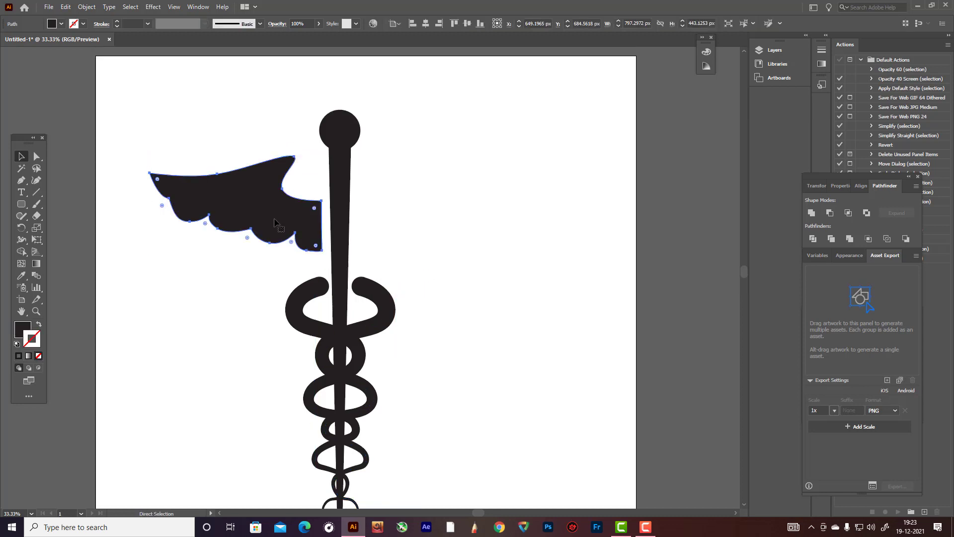
{"action": "key", "text": "v"}
{"action": "right_click", "coordinate": [275, 222]}
{"action": "mouse_move", "coordinate": [338, 393]}
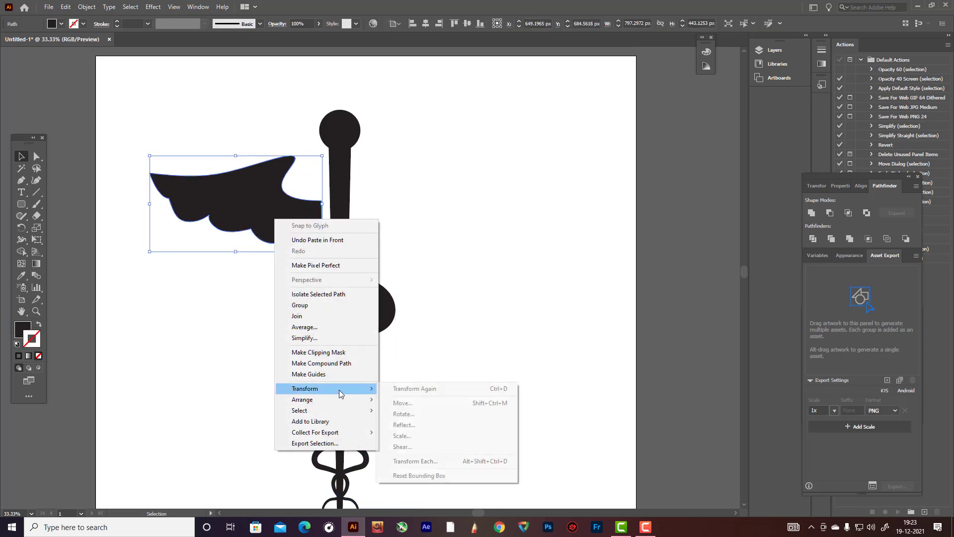
{"action": "left_click", "coordinate": [405, 425]}
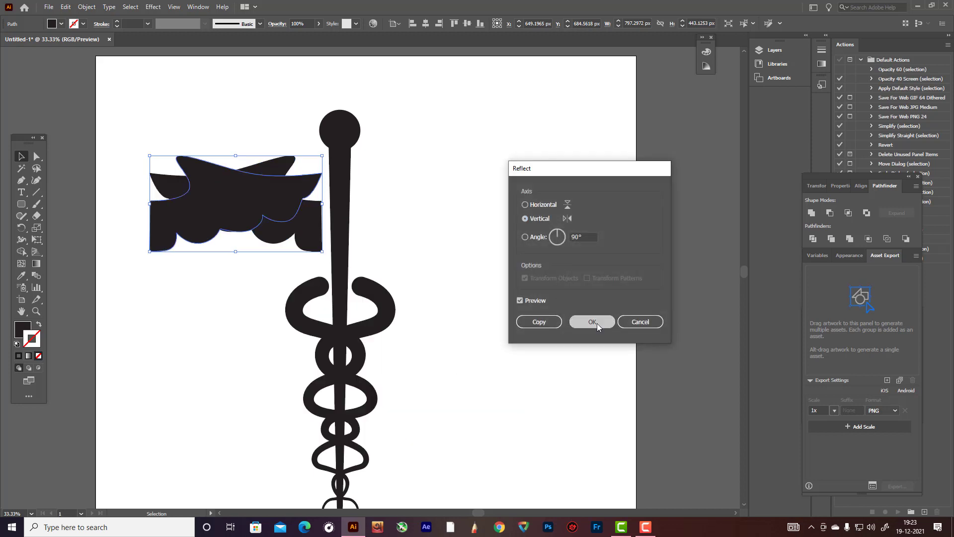
{"action": "left_click", "coordinate": [539, 322]}
{"action": "left_click_drag", "start_coordinate": [291, 186], "coordinate": [445, 185]}
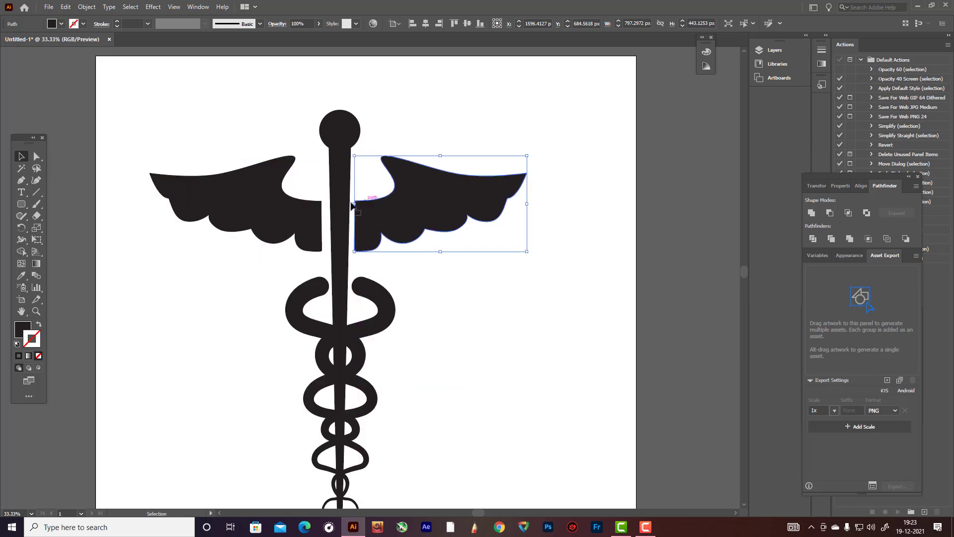
Vertically center-align both wings to the right wing, then shift the pair about 8.09 px right.
{"action": "left_click", "coordinate": [286, 208], "text": "shift"}
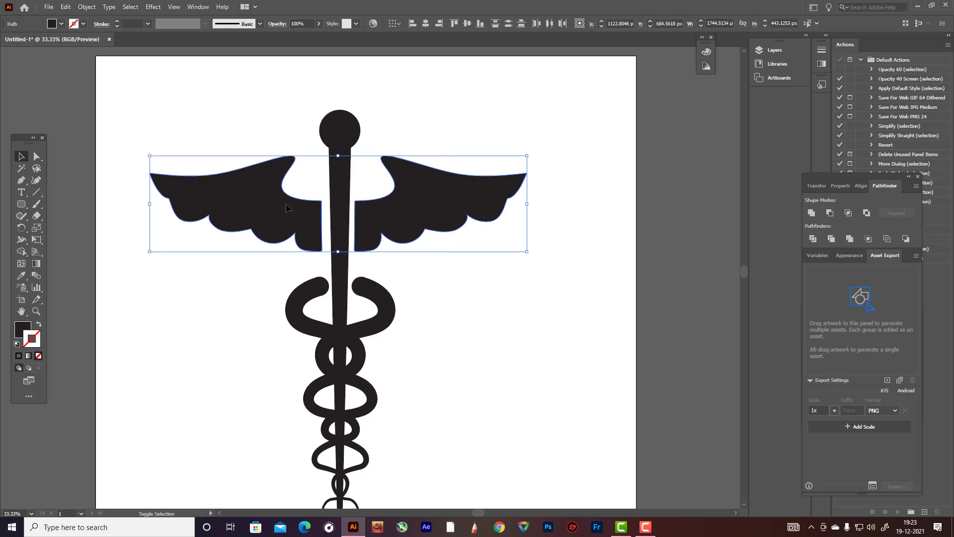
{"action": "left_click", "coordinate": [435, 207]}
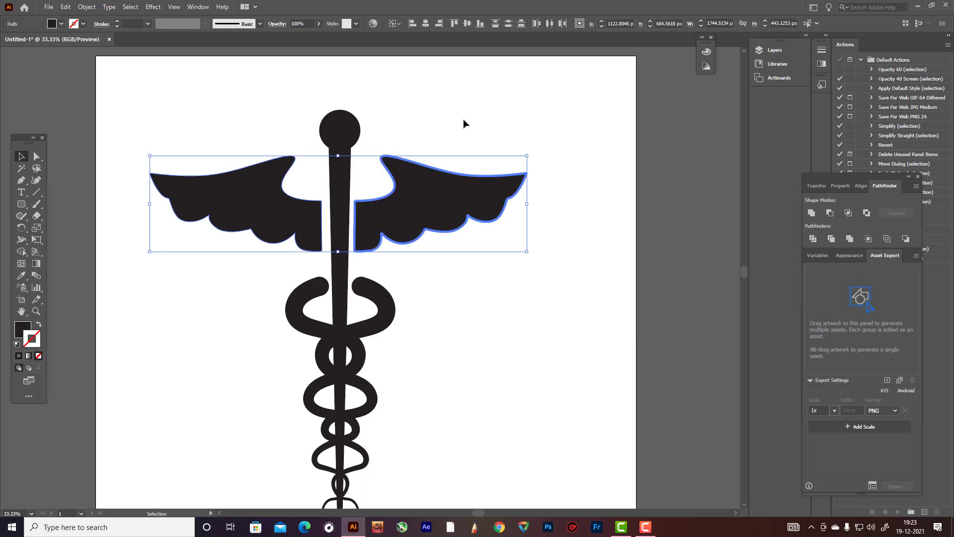
{"action": "left_click", "coordinate": [467, 24]}
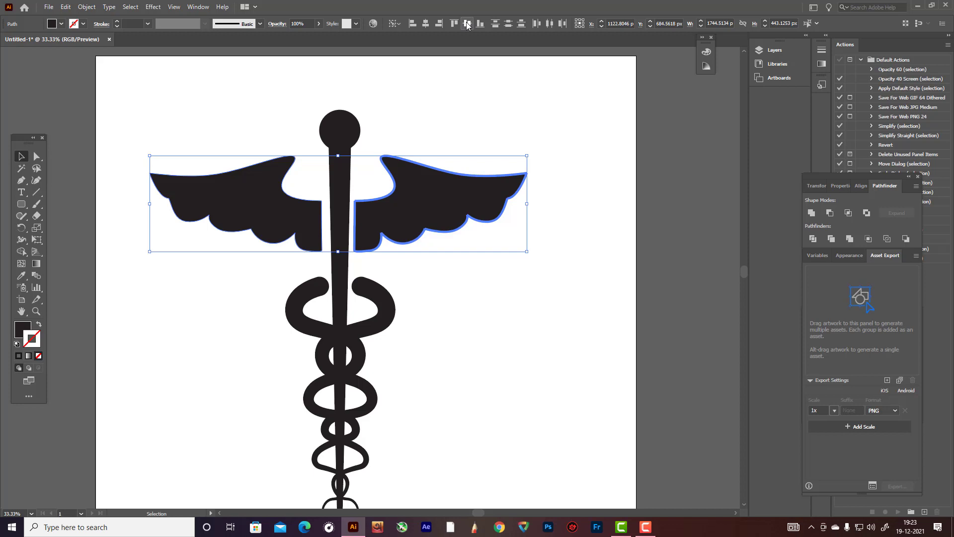
{"action": "left_click", "coordinate": [497, 90]}
{"action": "left_click", "coordinate": [238, 234]}
{"action": "left_click", "coordinate": [454, 207], "text": "shift"}
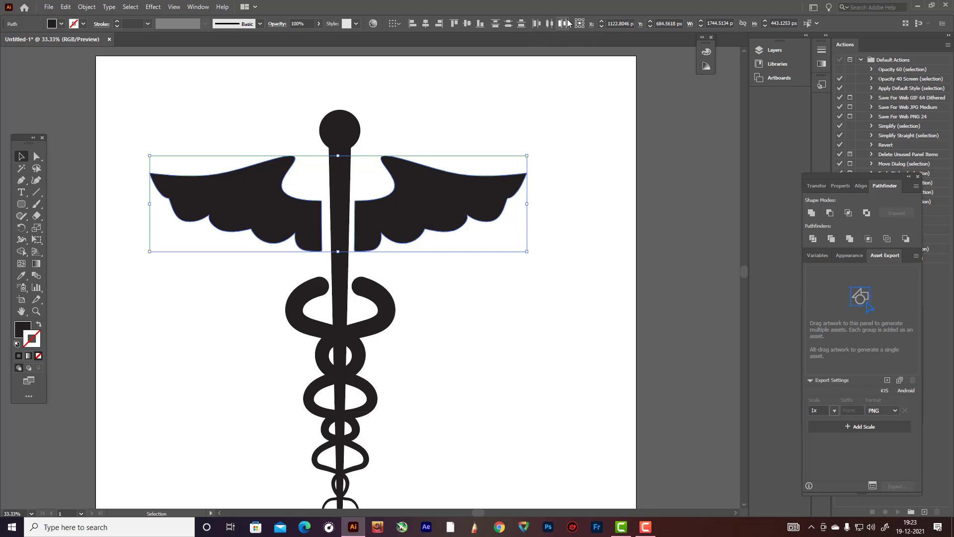
{"action": "left_click_drag", "start_coordinate": [464, 187], "coordinate": [465, 187]}
Marquee-select the whole caduceus and drag it slightly up and right to center it.
{"action": "left_click", "coordinate": [588, 147]}
{"action": "scroll", "coordinate": [587, 145], "scroll_direction": "down", "scroll_amount": 1}
{"action": "scroll", "coordinate": [588, 146], "scroll_direction": "up", "scroll_amount": 1}
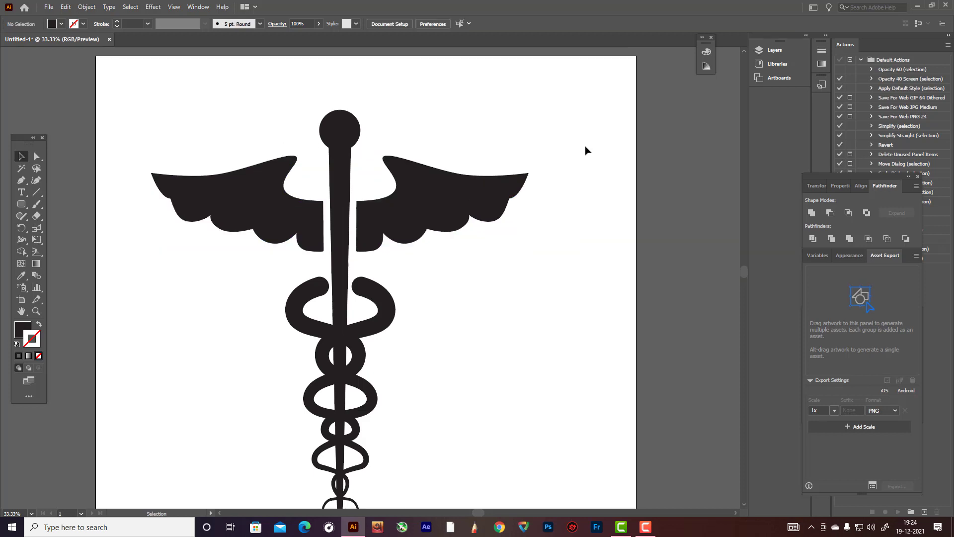
{"action": "scroll", "coordinate": [588, 148], "scroll_direction": "down", "scroll_amount": 1}
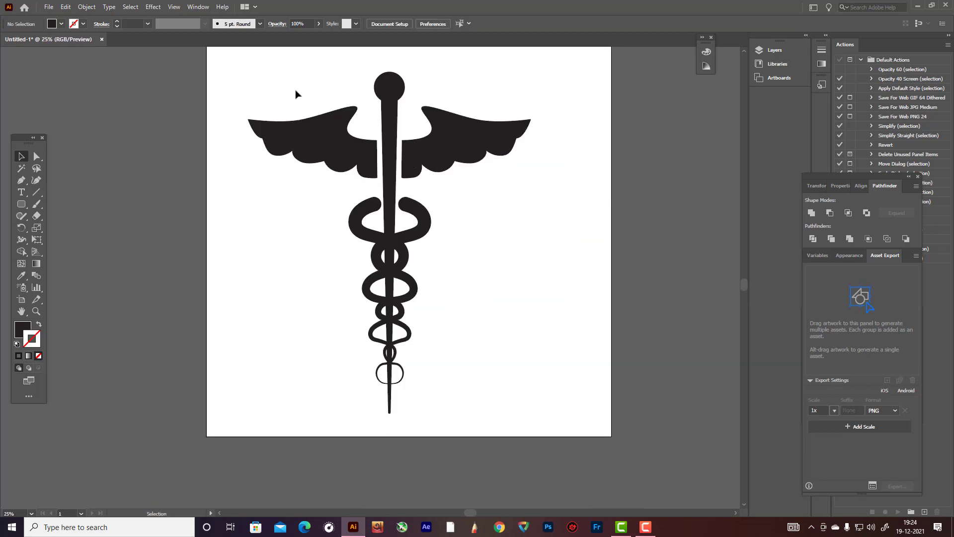
{"action": "left_click_drag", "start_coordinate": [297, 91], "coordinate": [576, 410]}
{"action": "scroll", "coordinate": [420, 312], "scroll_direction": "up", "scroll_amount": 2}
{"action": "left_click_drag", "start_coordinate": [419, 313], "coordinate": [434, 304]}
{"action": "left_click", "coordinate": [496, 322]}
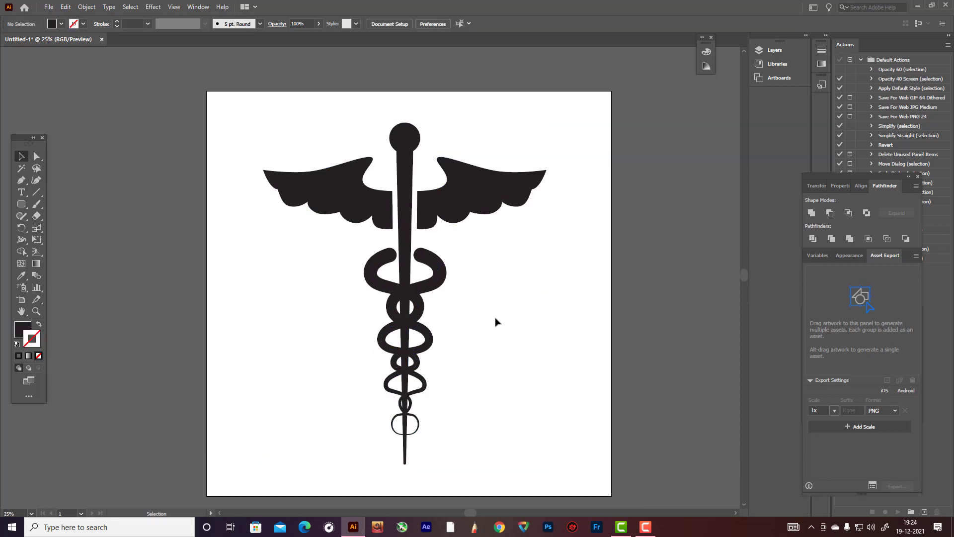